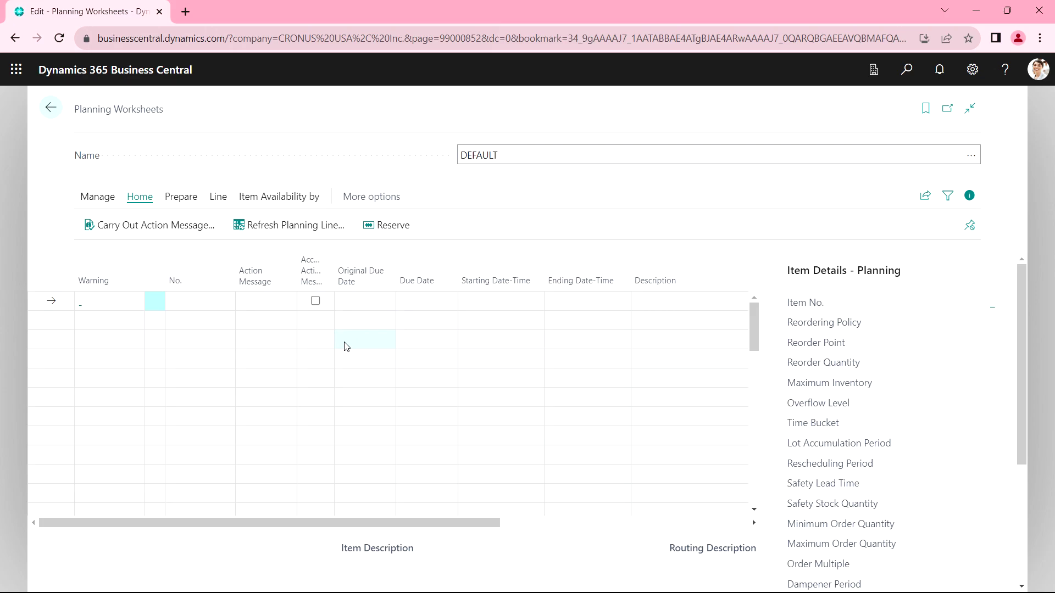
Calculate a regenerative MRP plan for 1/1/2022–12/31/2022, producing four new-order suggestions.
click(187, 197)
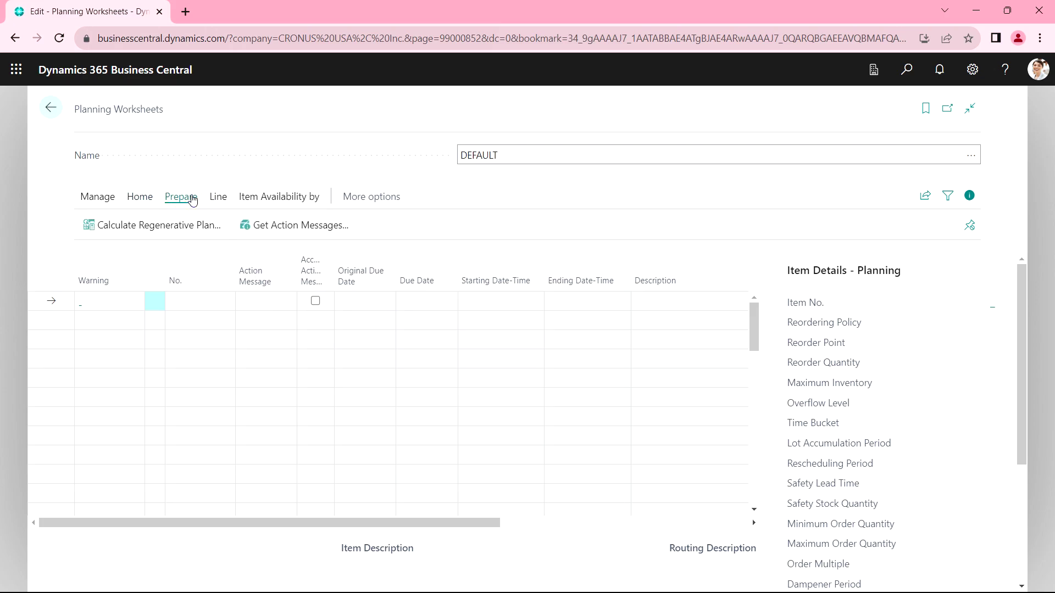
click(172, 228)
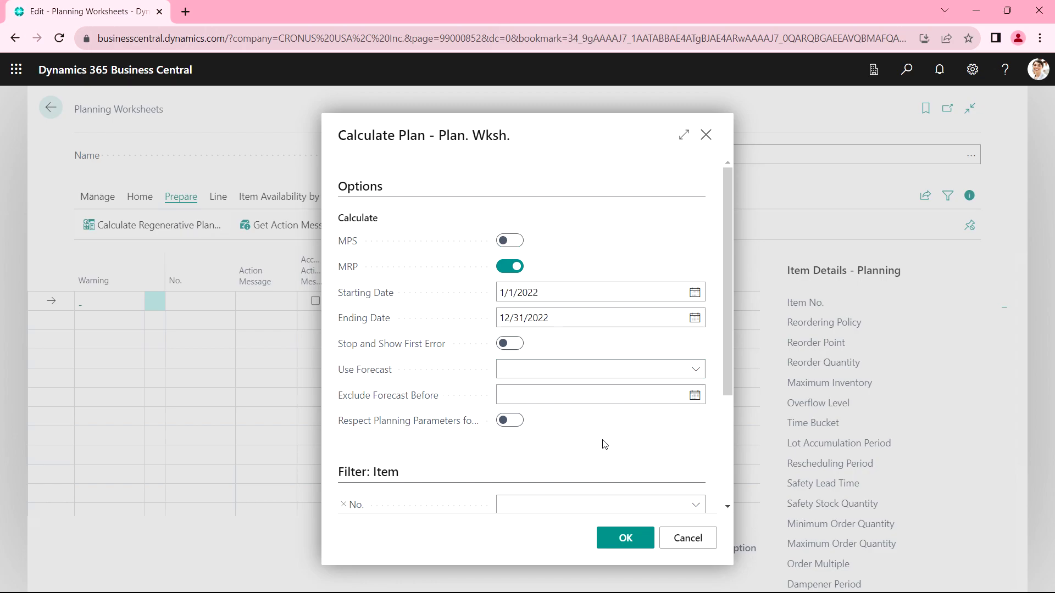
click(617, 538)
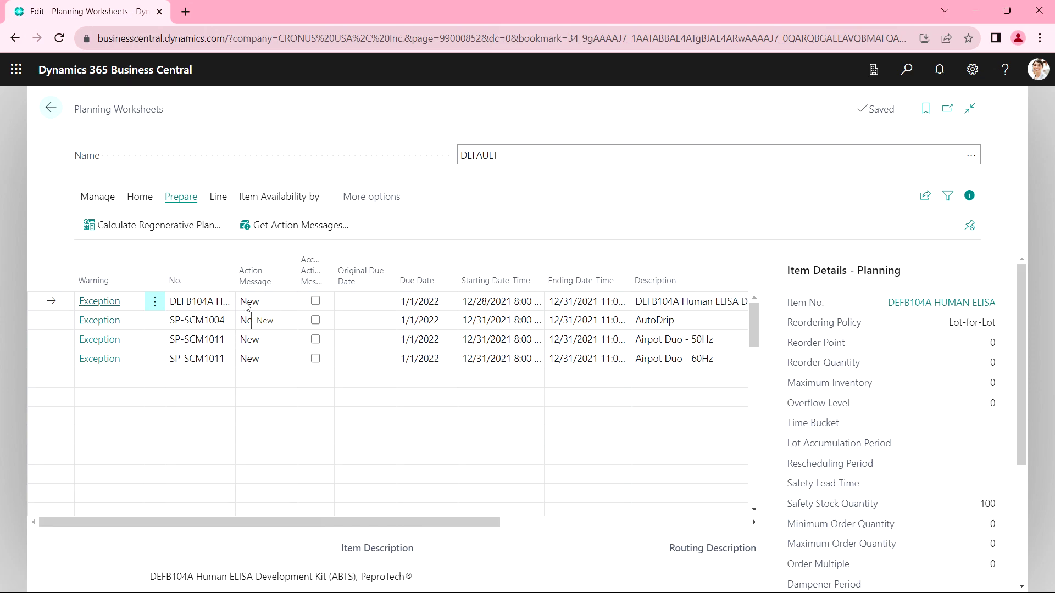
Accept and carry out the DEFB104A new-order suggestion, then open the resulting purchase order 106054.
click(316, 301)
click(140, 198)
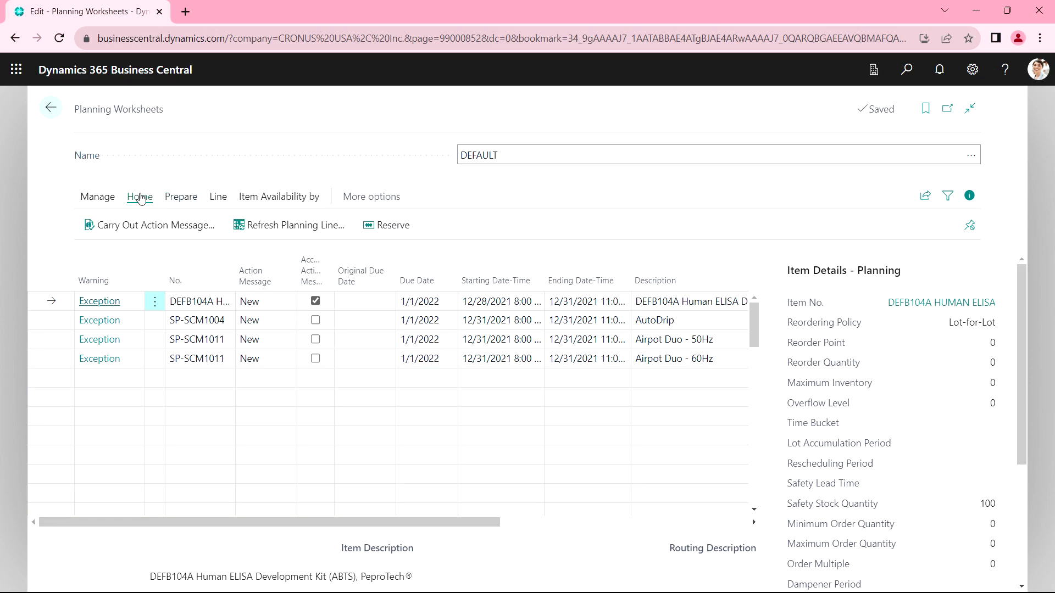
click(141, 225)
key(Return)
click(52, 109)
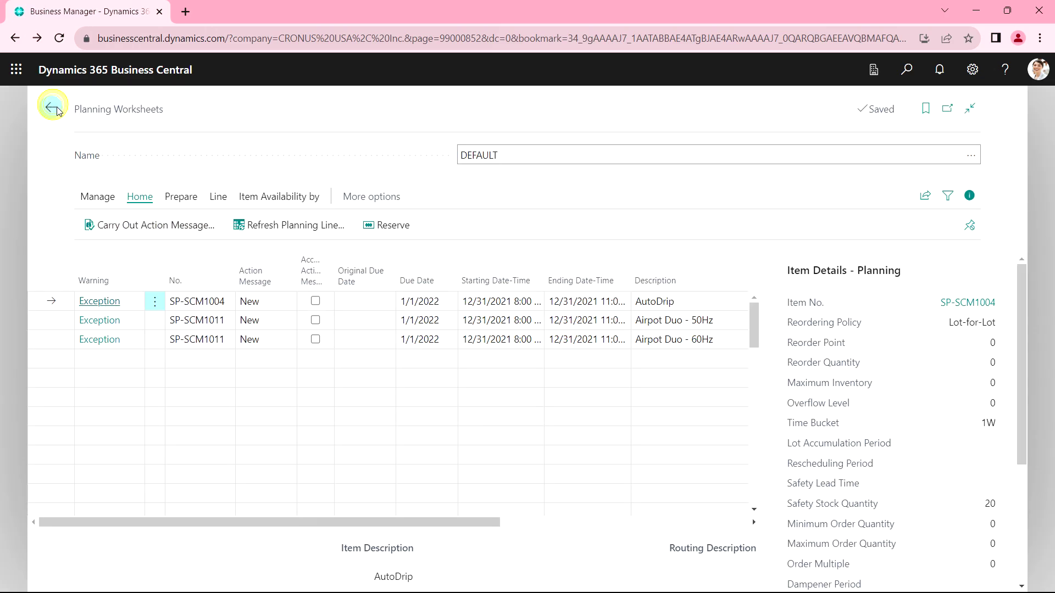
click(499, 107)
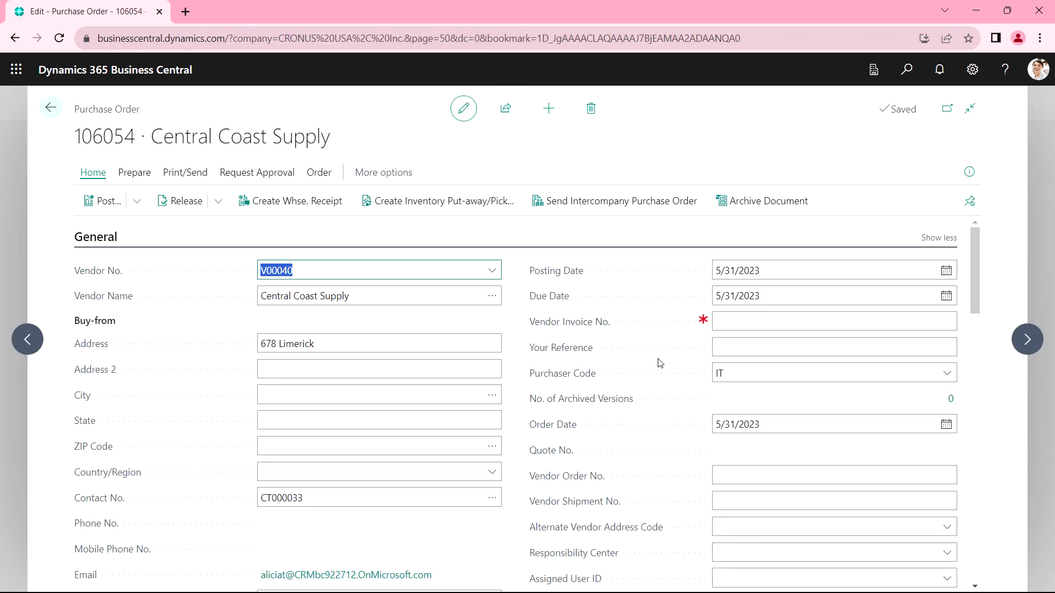
Find the line's empty Direct Unit Cost and look up DEFB104A's 346.00 unit cost on its item card.
scroll(660, 363, down, 6)
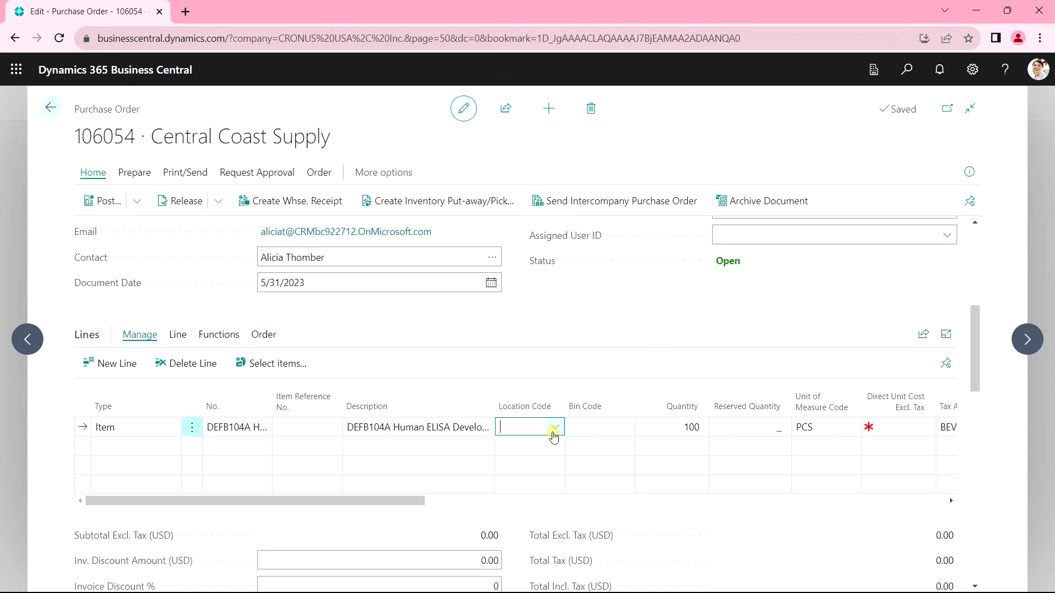
key(Tab)
key(Tab)
key(Tab)
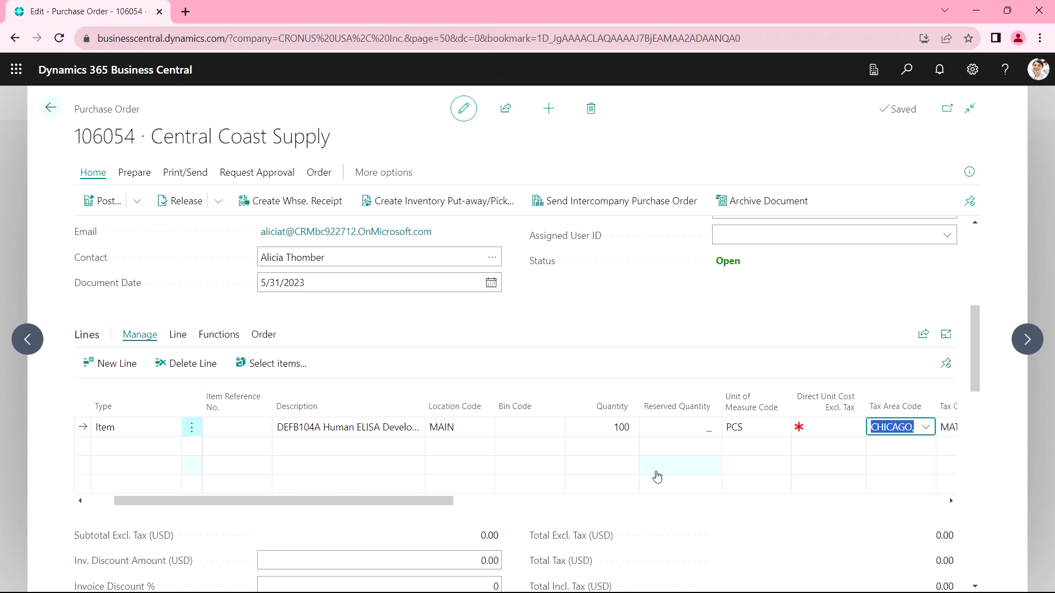
key(shift+Tab)
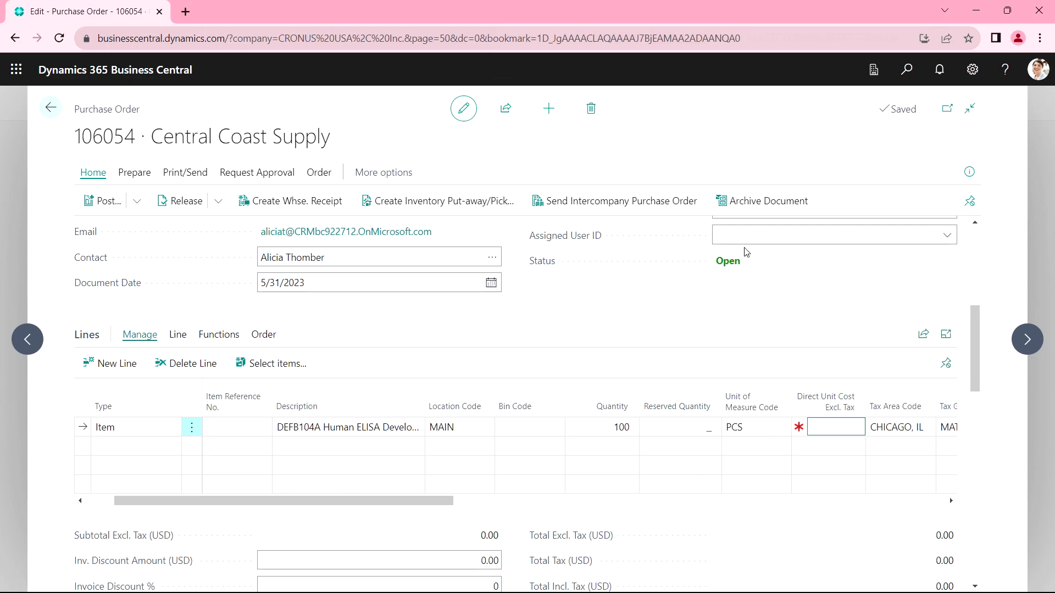
click(970, 172)
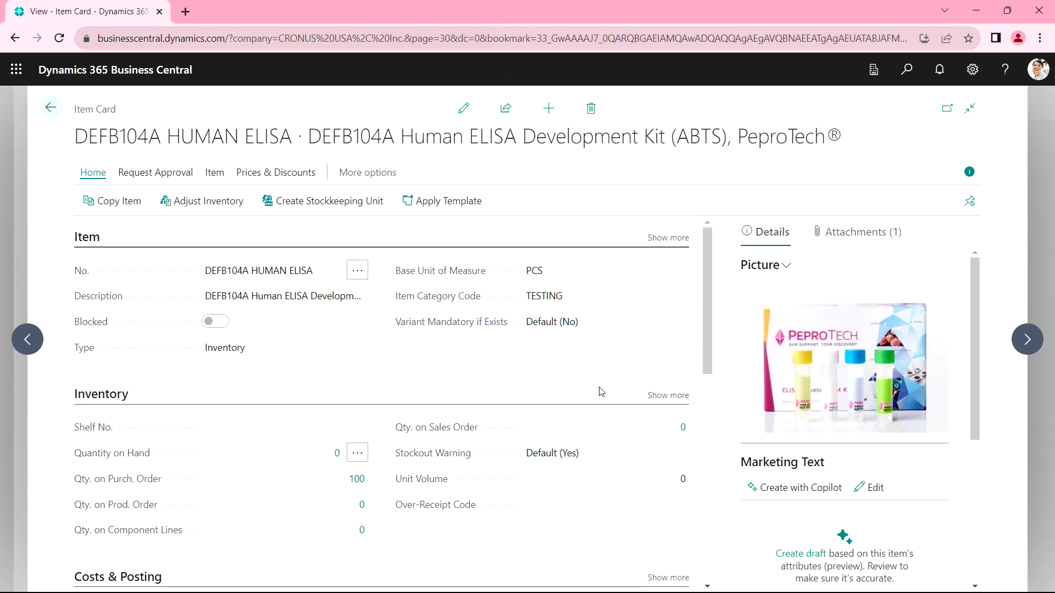
scroll(596, 409, down, 1)
scroll(593, 426, down, 4)
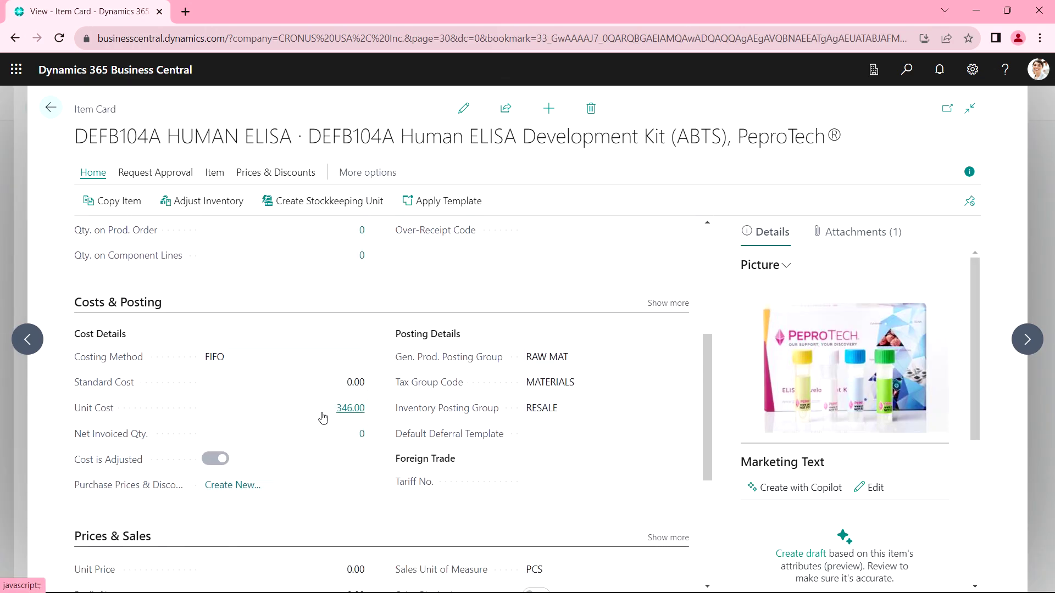
Review DEFB104A's lot tracking, then give the order line a 346 direct unit cost (34,600.00 total).
scroll(323, 418, down, 5)
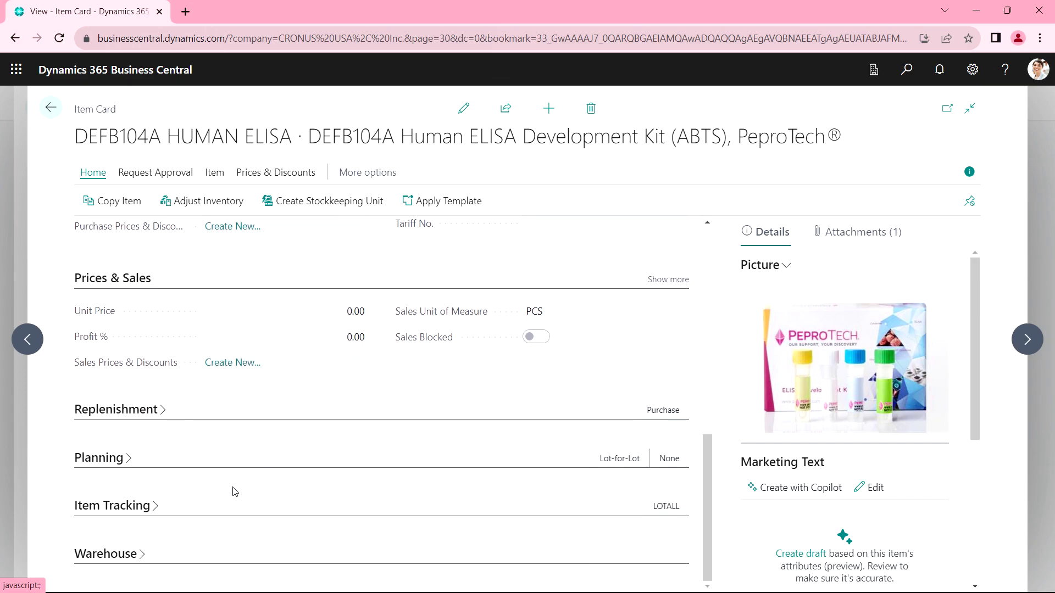
click(154, 505)
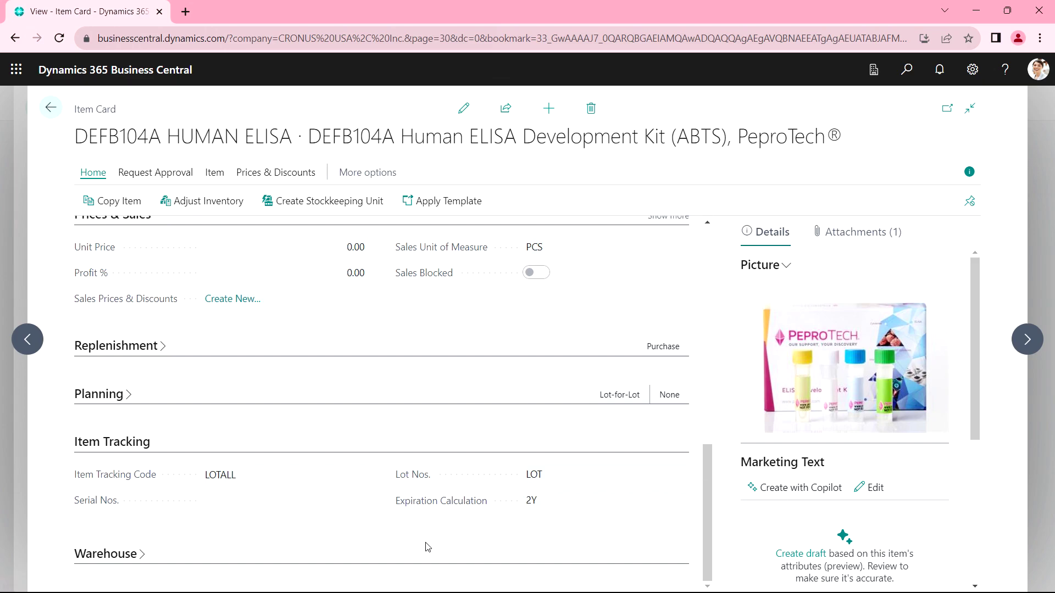
click(51, 109)
click(604, 430)
text(346)
key(Tab)
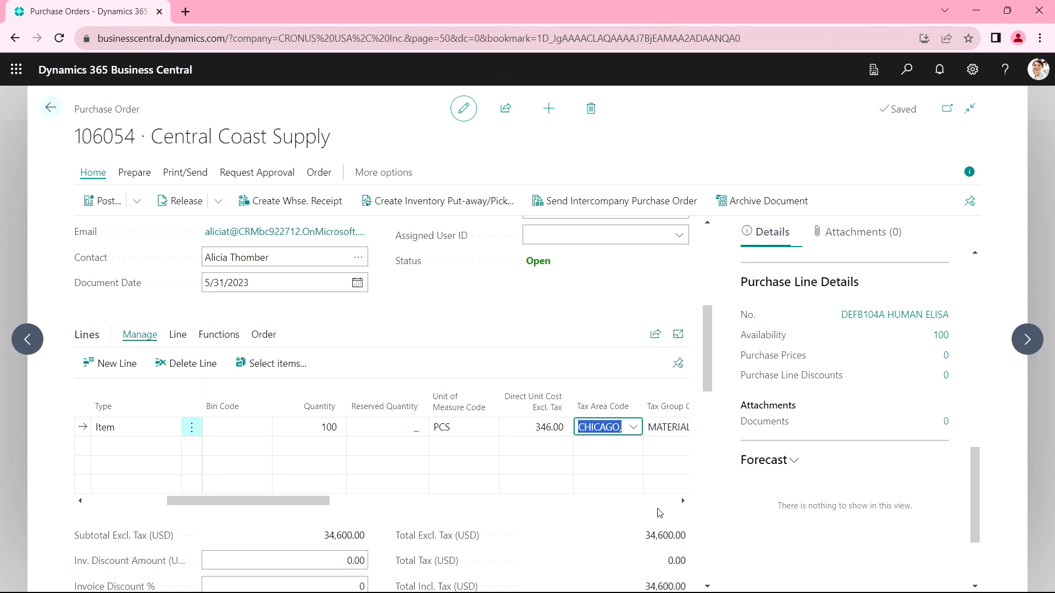
Send an approval request for purchase order 106054.
click(269, 175)
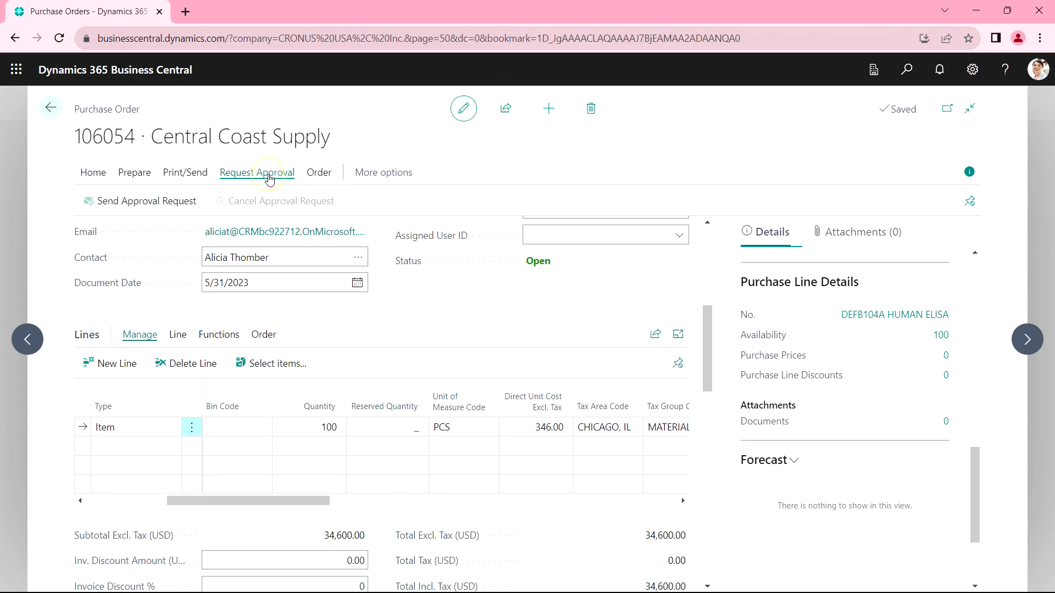
click(130, 203)
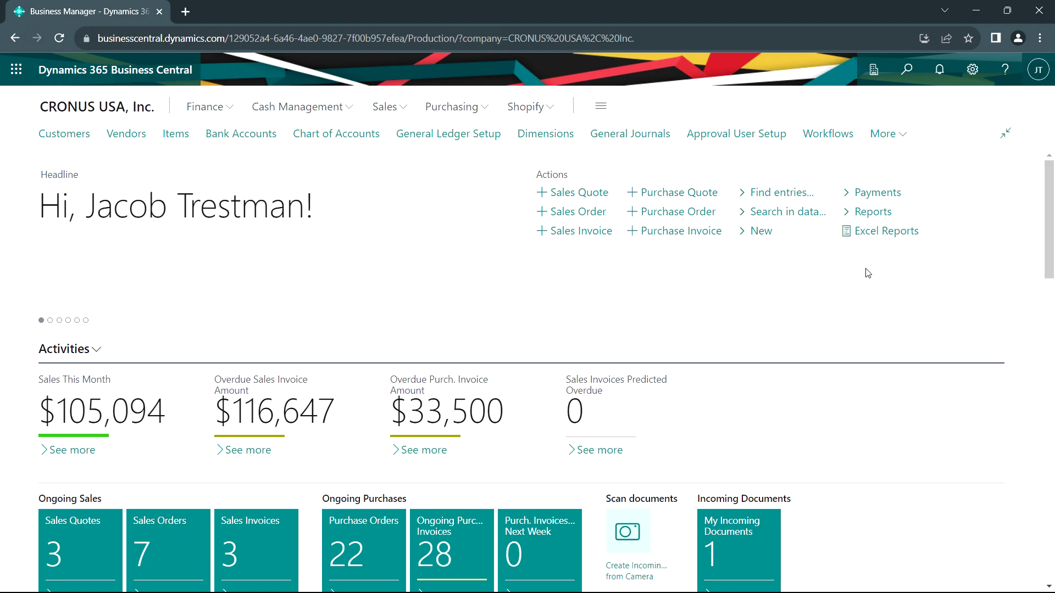
Approve purchase order 106054 from Requests to Approve so it shows Released, then return home.
scroll(888, 323, down, 3)
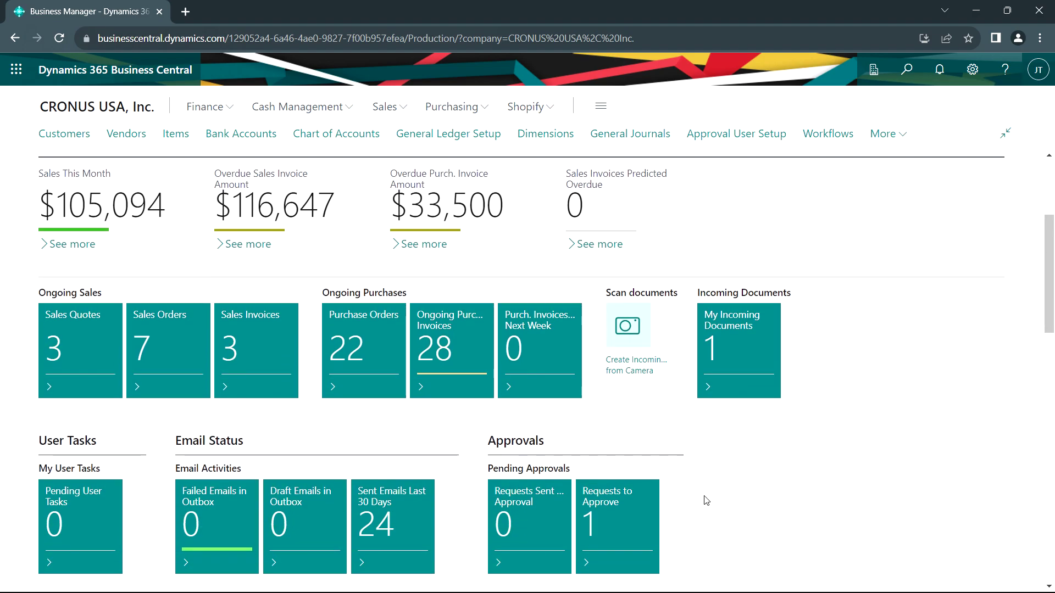
click(608, 505)
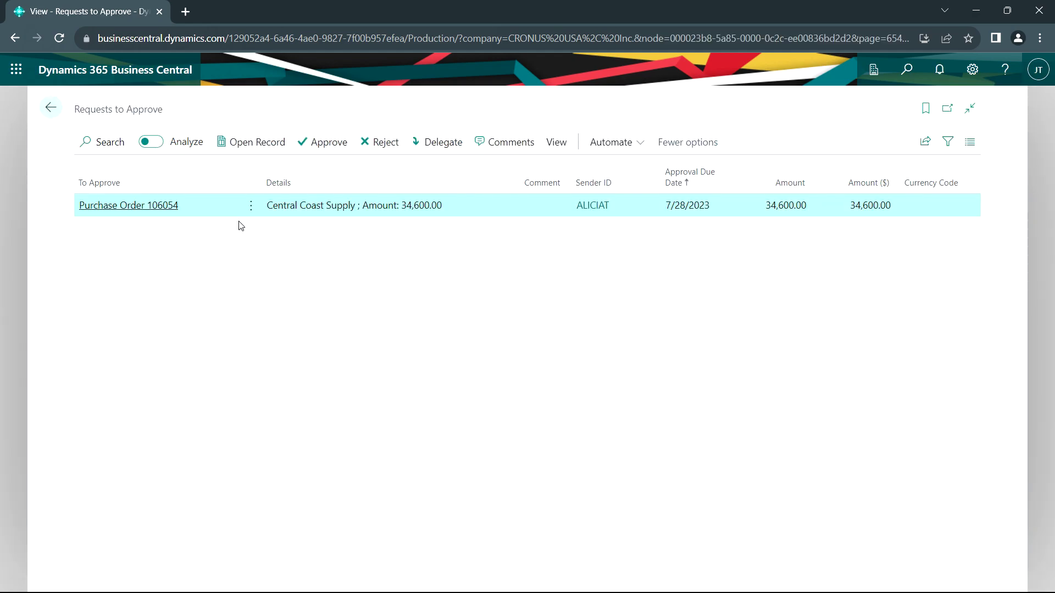
click(239, 152)
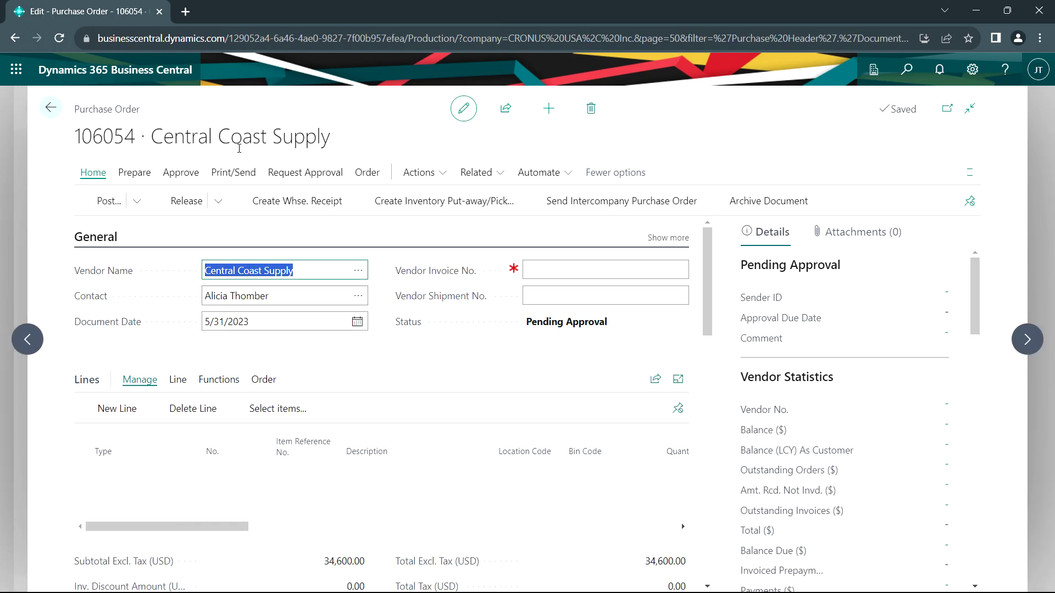
click(179, 172)
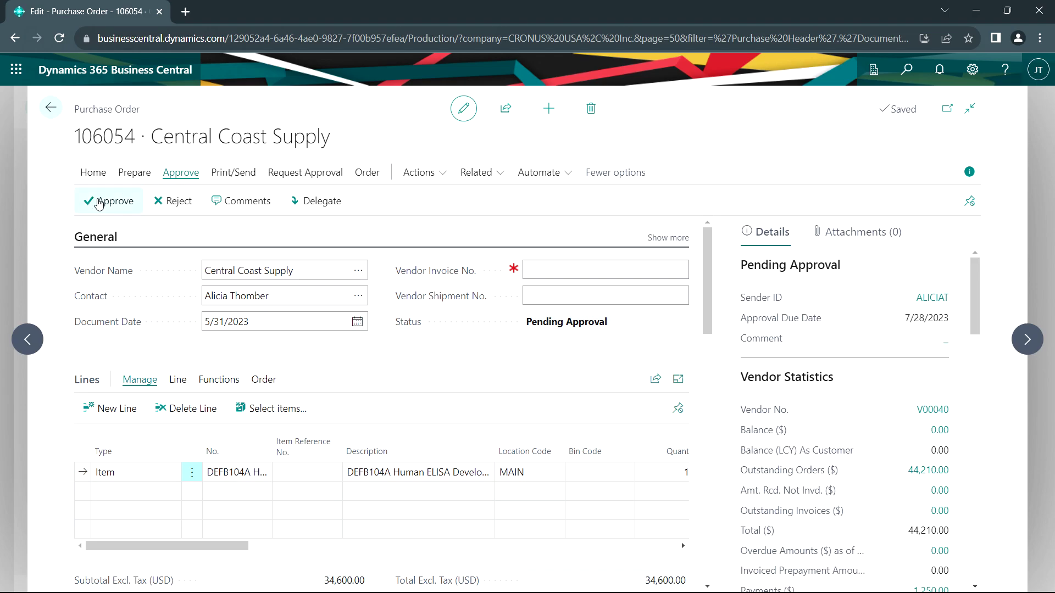
click(109, 202)
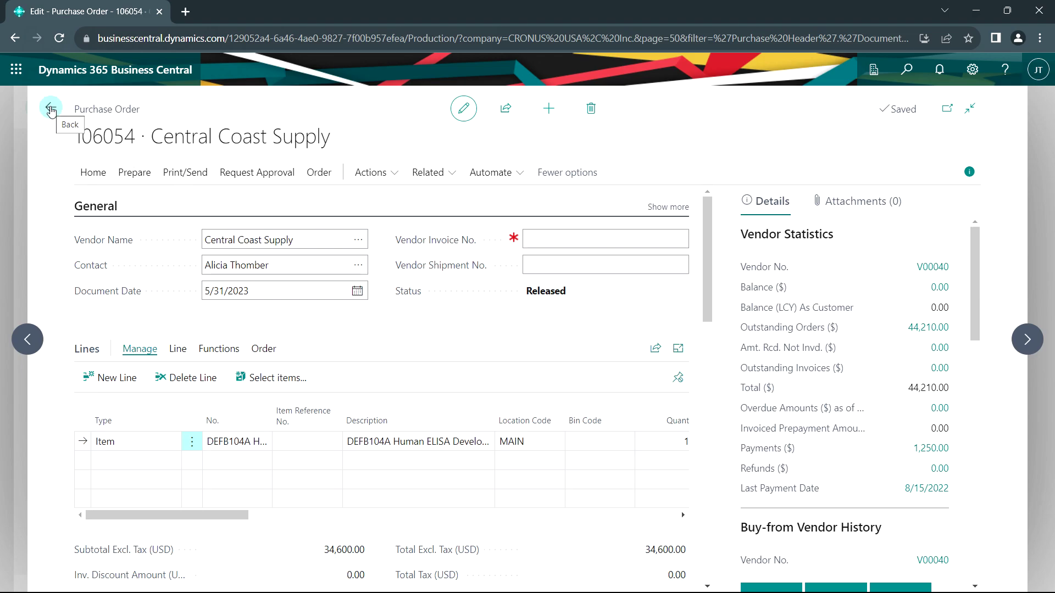
click(51, 110)
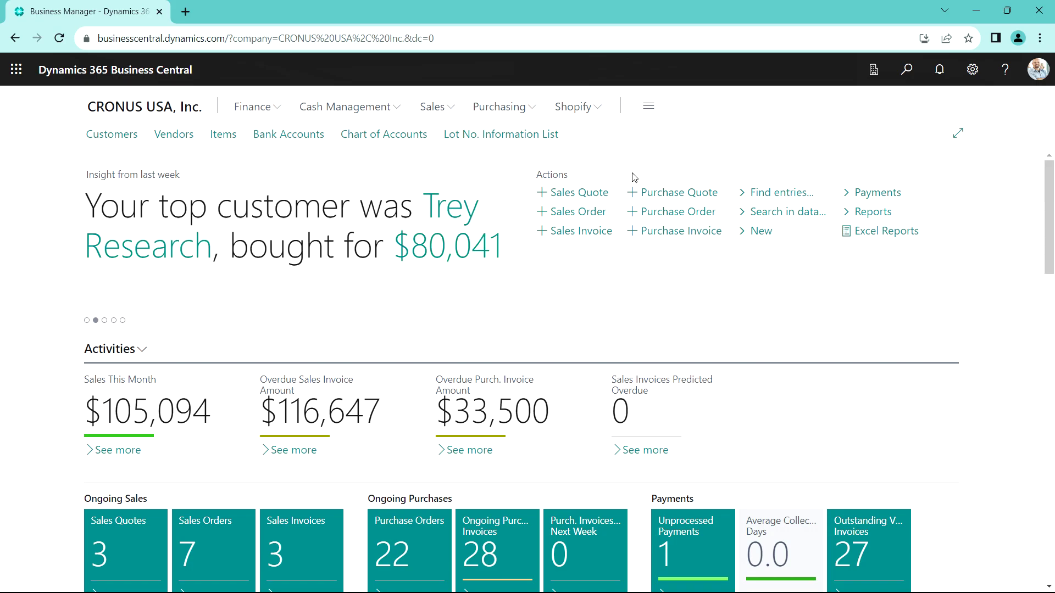
Open released purchase order 106054 from the Purchasing > Purchase Orders list.
click(527, 108)
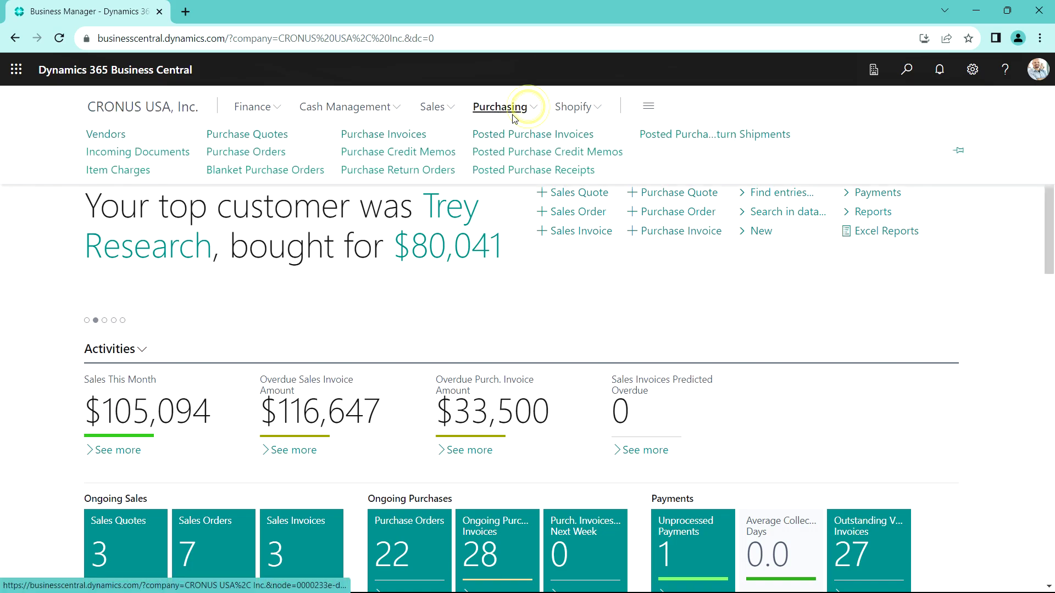
click(260, 156)
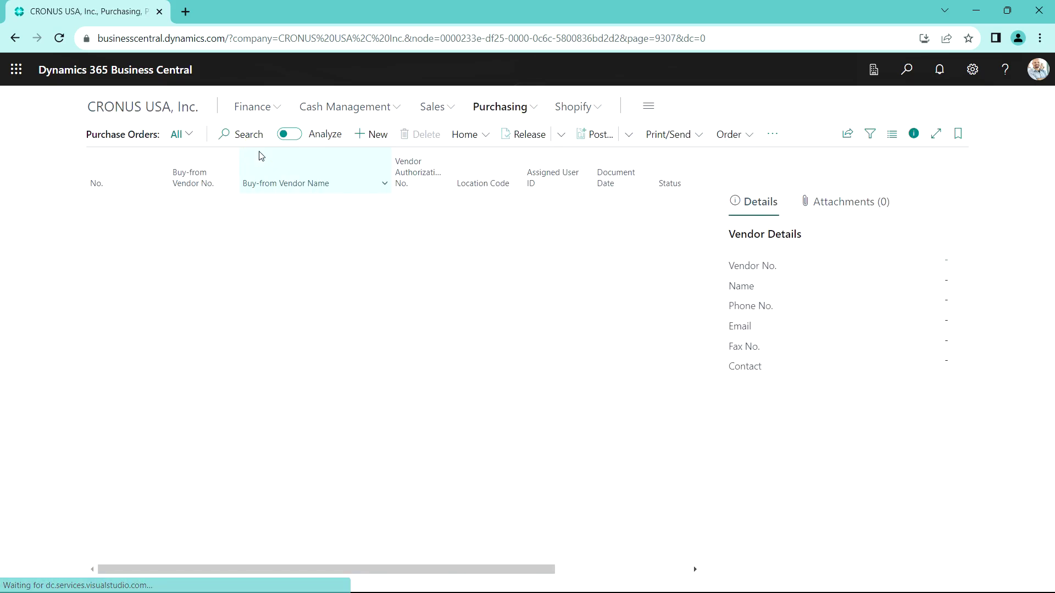
scroll(537, 494, down, 3)
click(537, 495)
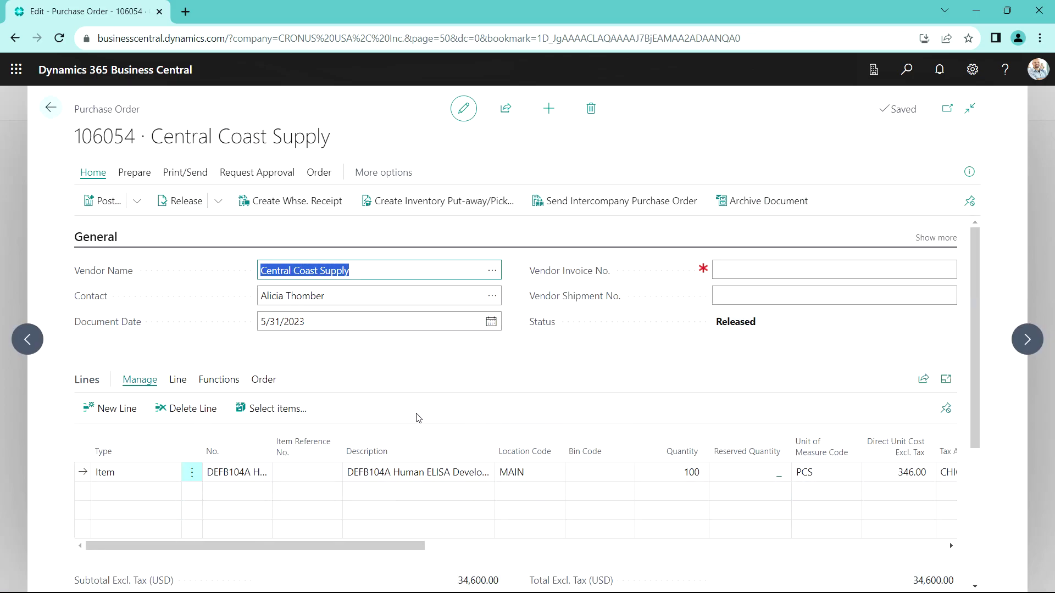
click(177, 379)
click(467, 433)
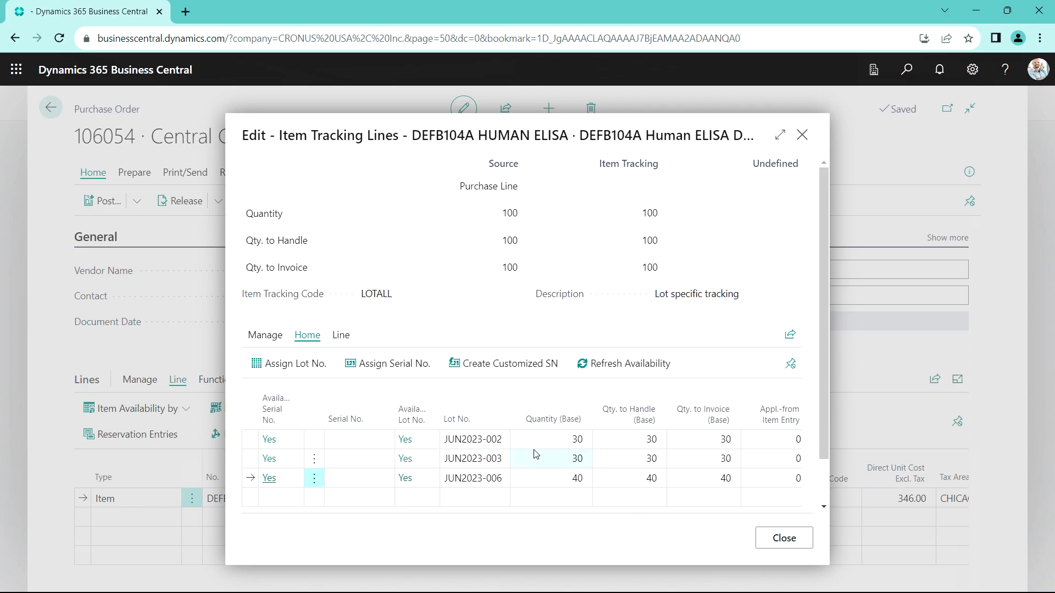
click(779, 542)
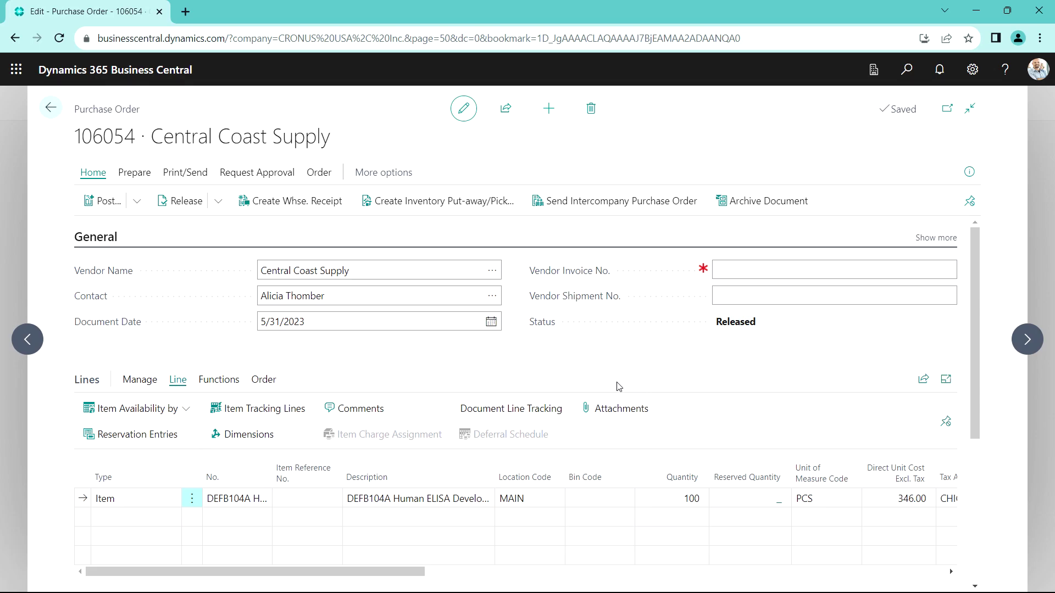
Post purchase order 106054 with the Receive option only.
click(110, 212)
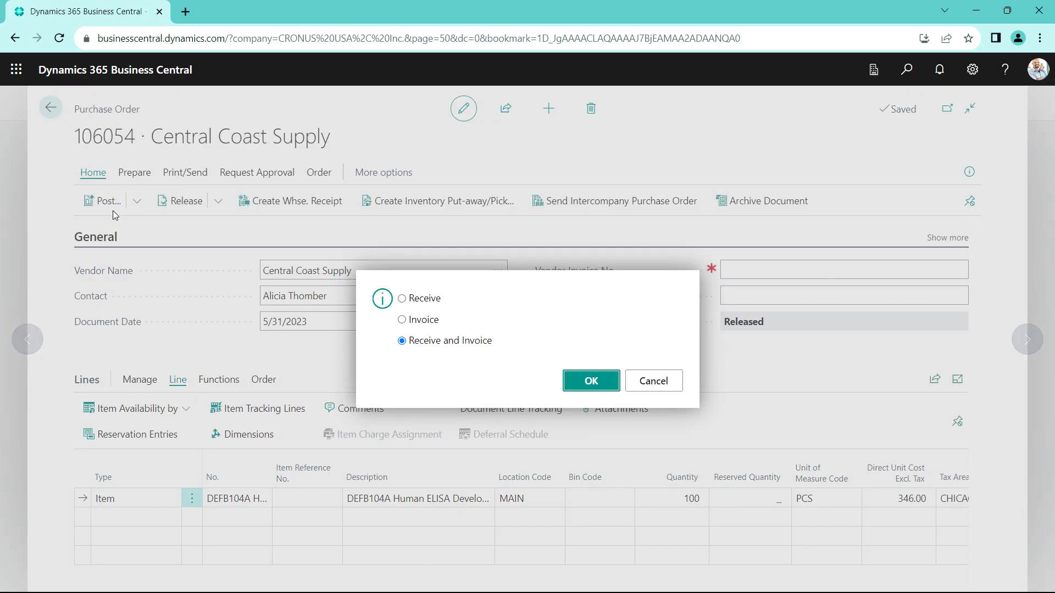
click(401, 298)
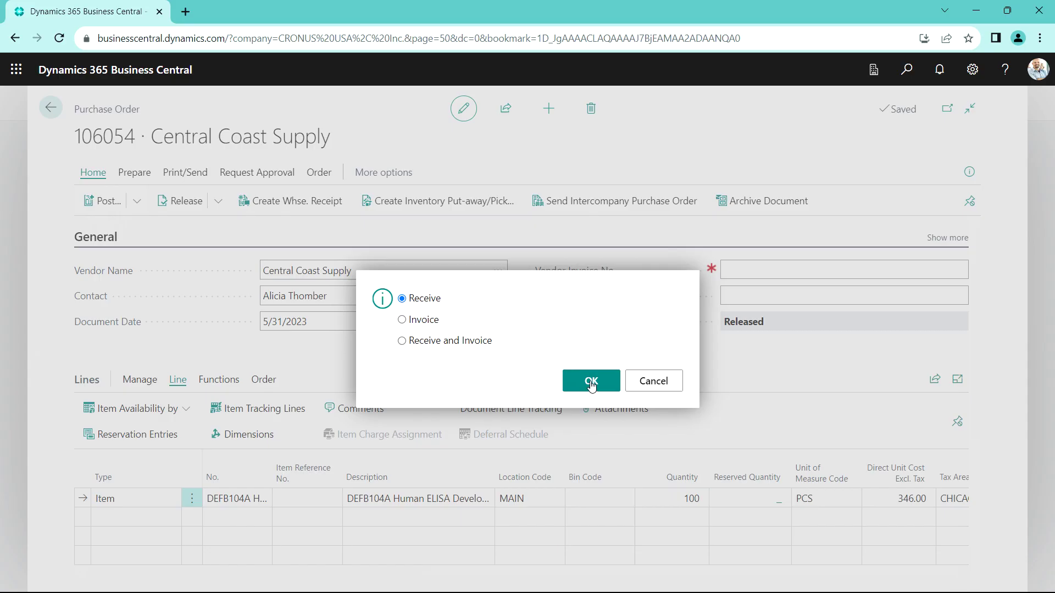
click(591, 383)
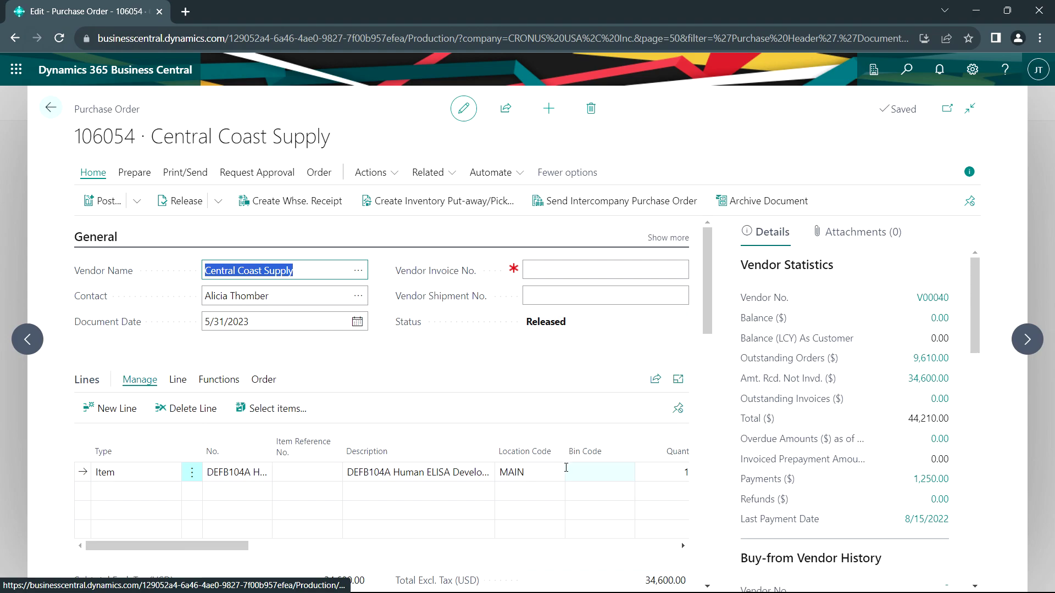
Enter the vendor's invoice number and check that 100 units are set to invoice.
click(550, 266)
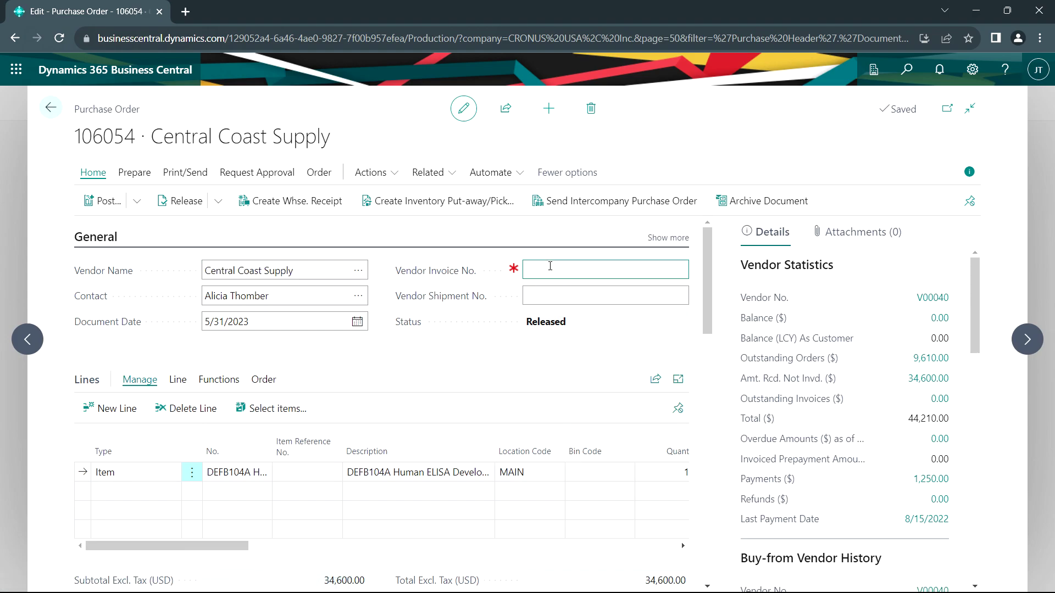
text(876967809)
key(Tab)
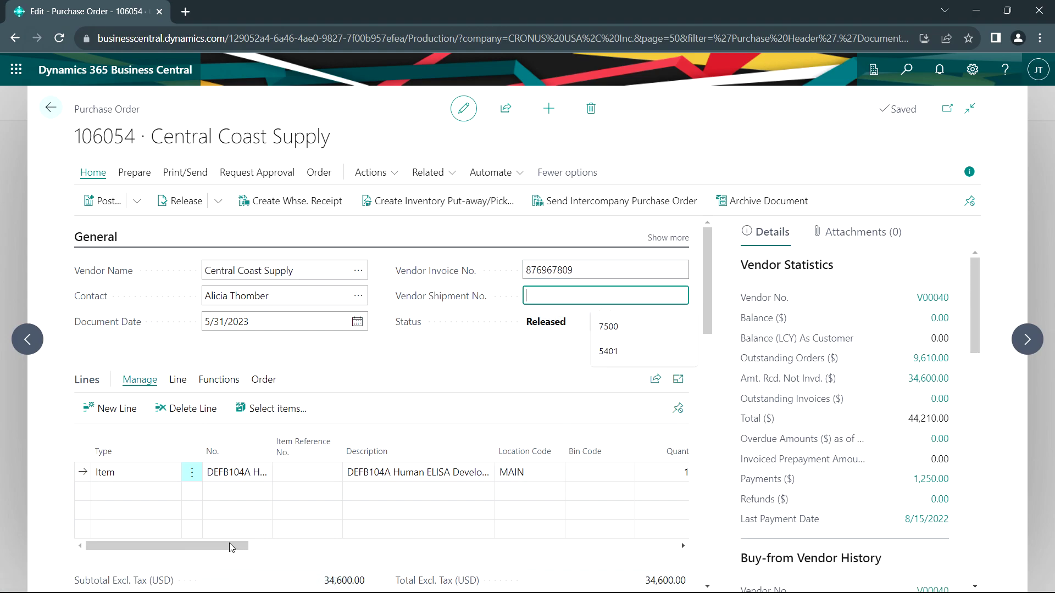
drag(230, 546, 469, 546)
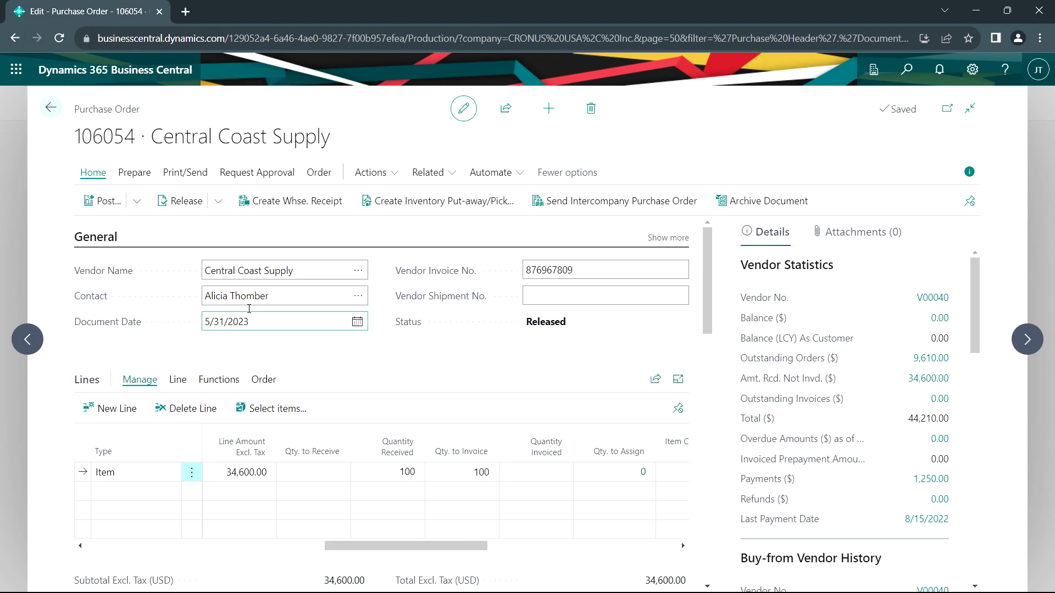
Post purchase order 106054 as Invoice, then open untested lot JUN2023-002's information card.
click(101, 205)
click(413, 320)
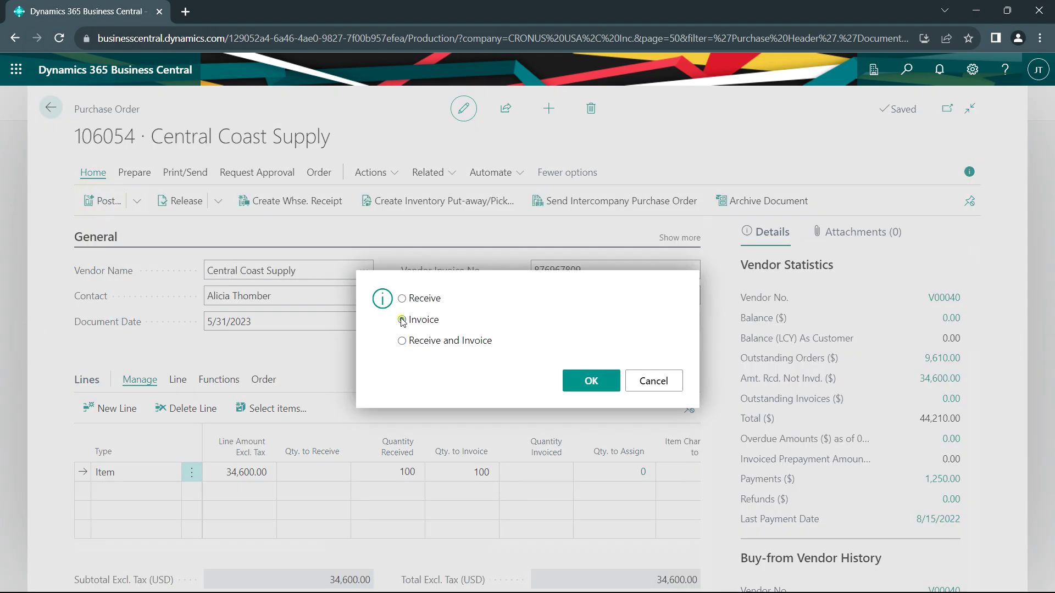
click(591, 381)
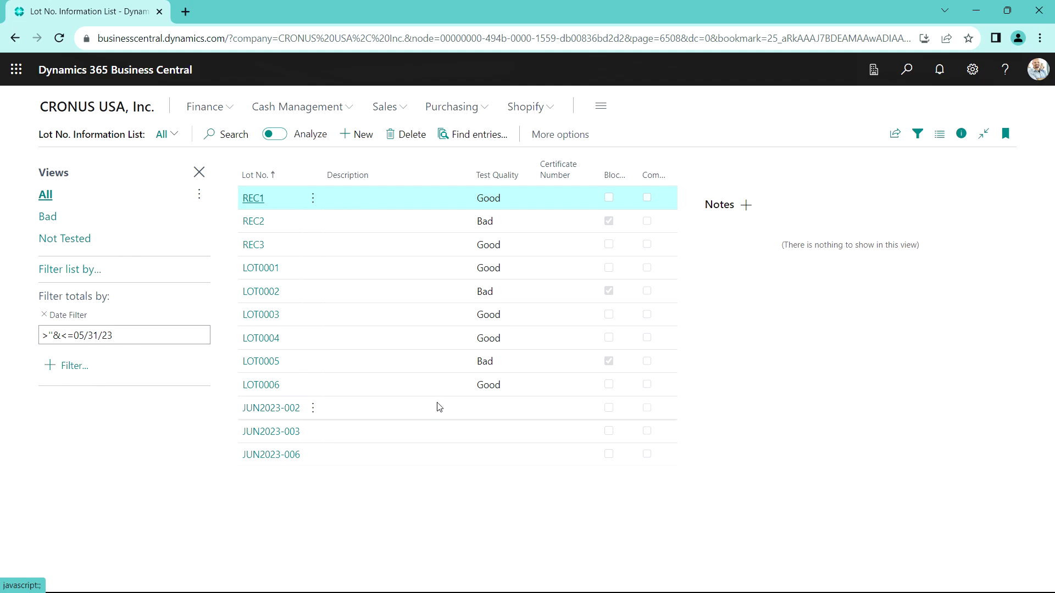
click(59, 239)
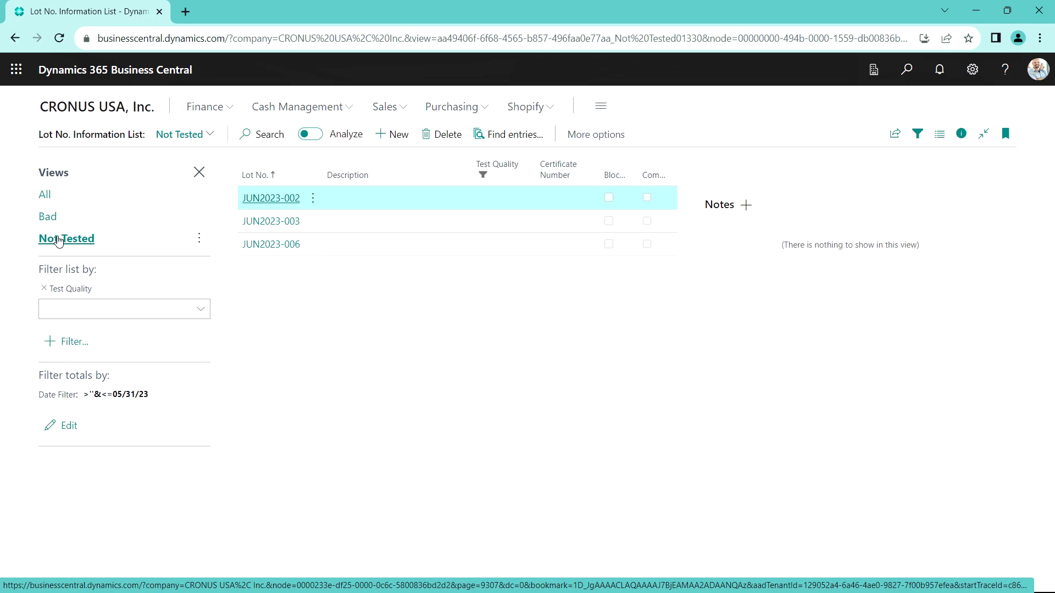
click(290, 199)
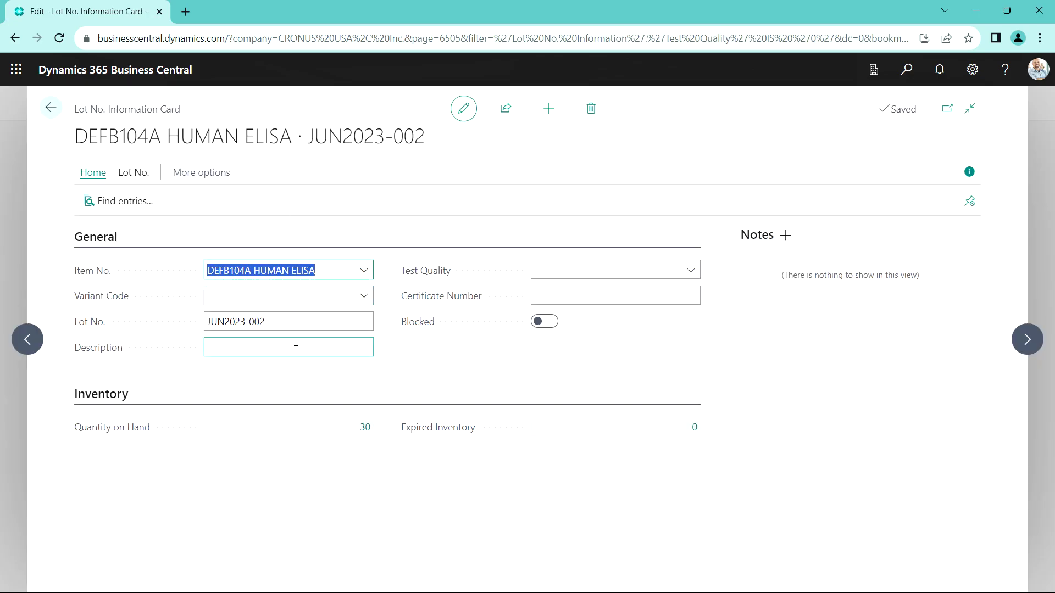
Set Test Quality Good on lots JUN2023-002 and JUN2023-006, and block lot JUN2023-003.
click(592, 297)
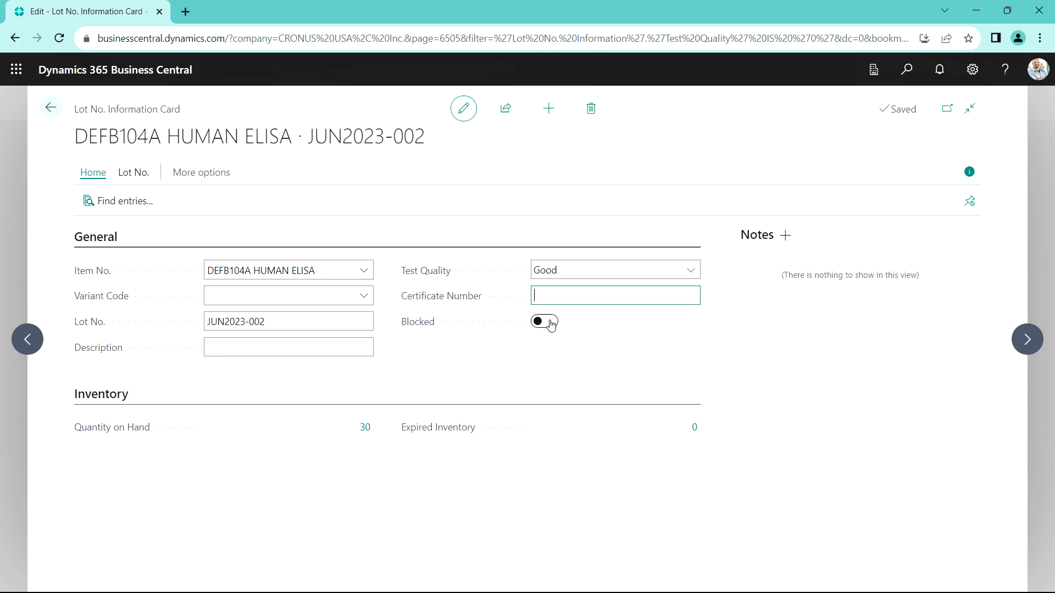
click(1026, 339)
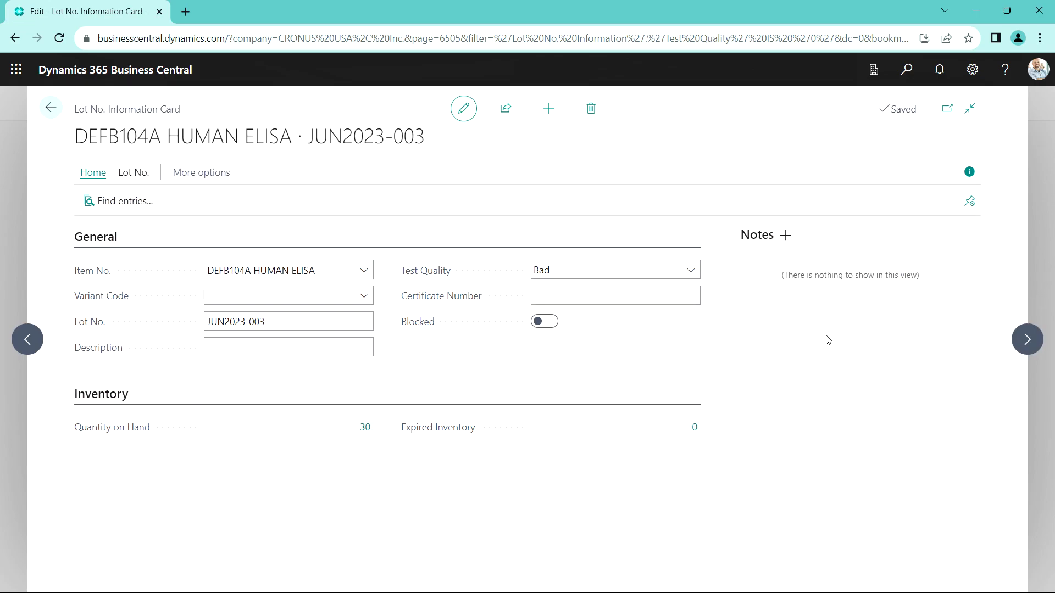
click(549, 323)
click(692, 272)
click(665, 297)
key(Escape)
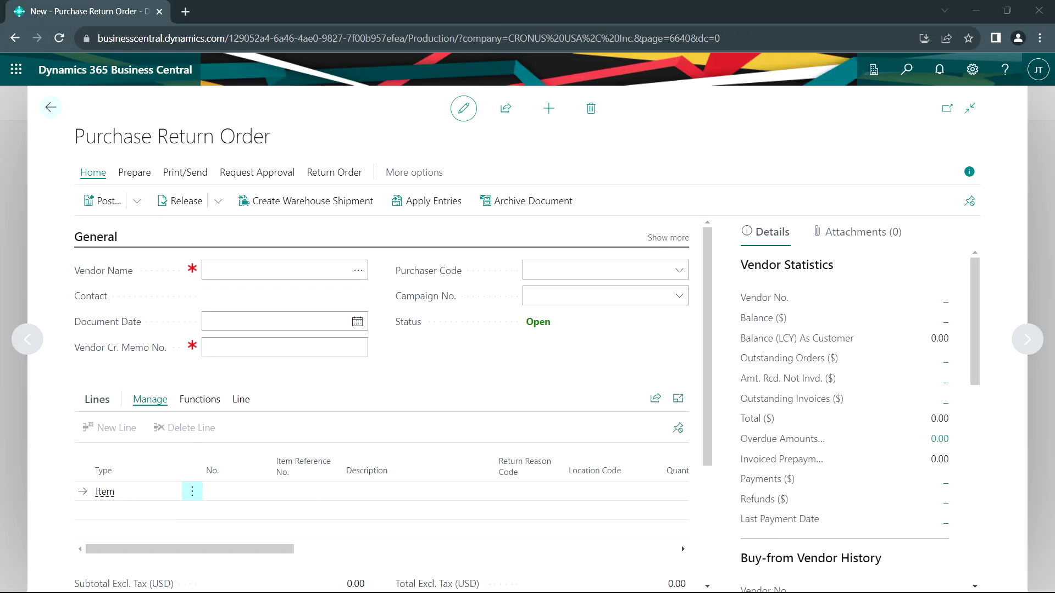
Start a return order for vendor Central Coast Supply and enter the vendor's credit memo reference.
key(alt+Down)
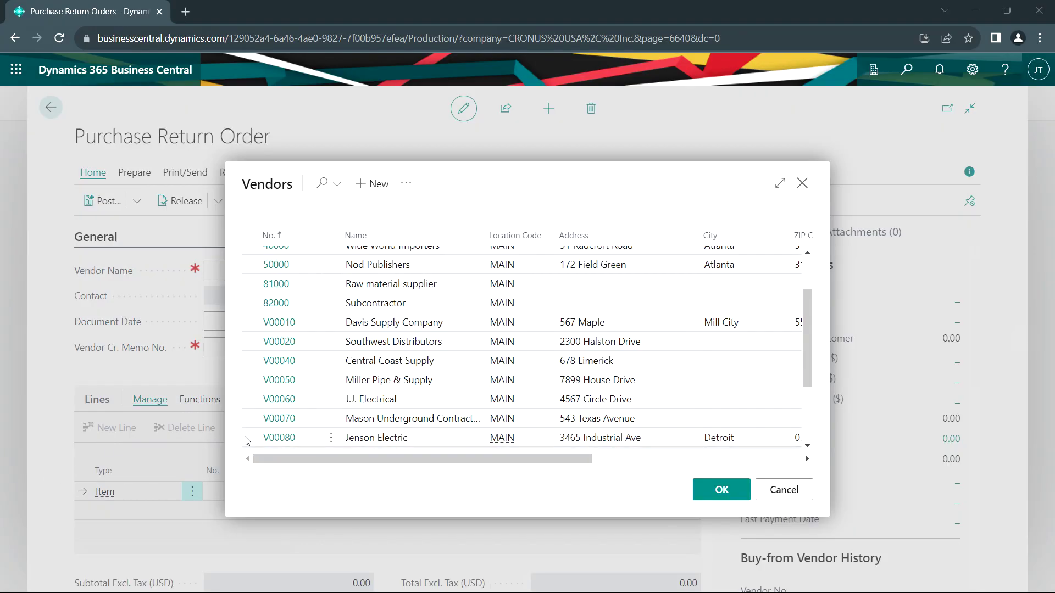
click(279, 361)
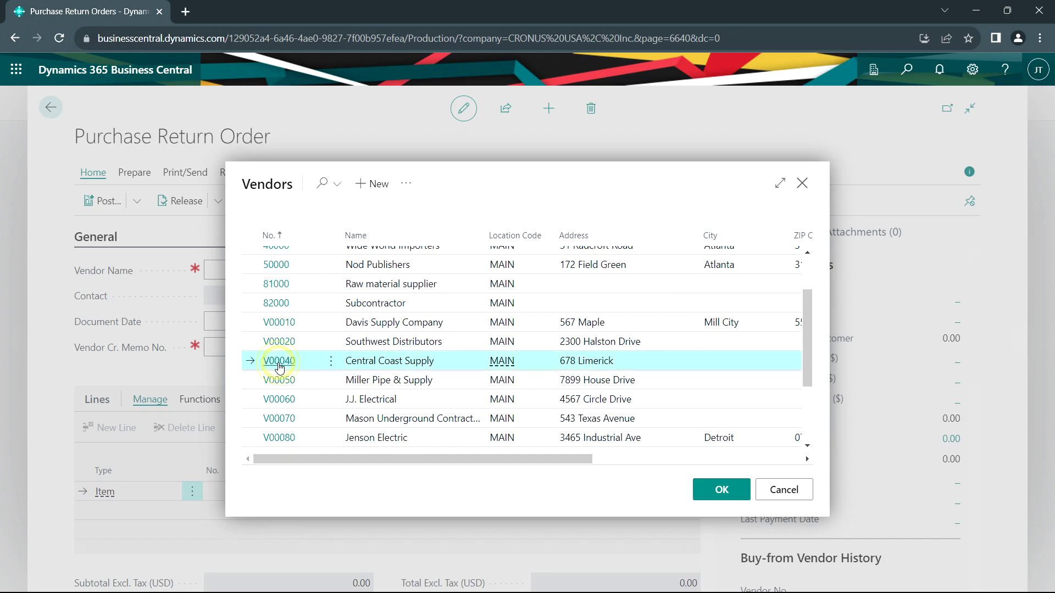
text(RMA87690)
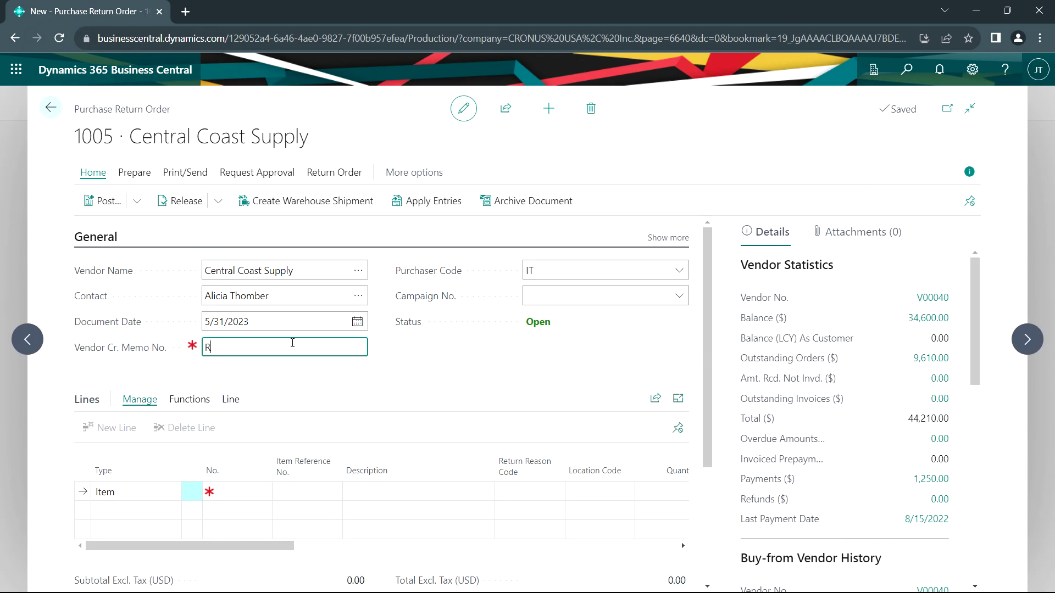
key(Tab)
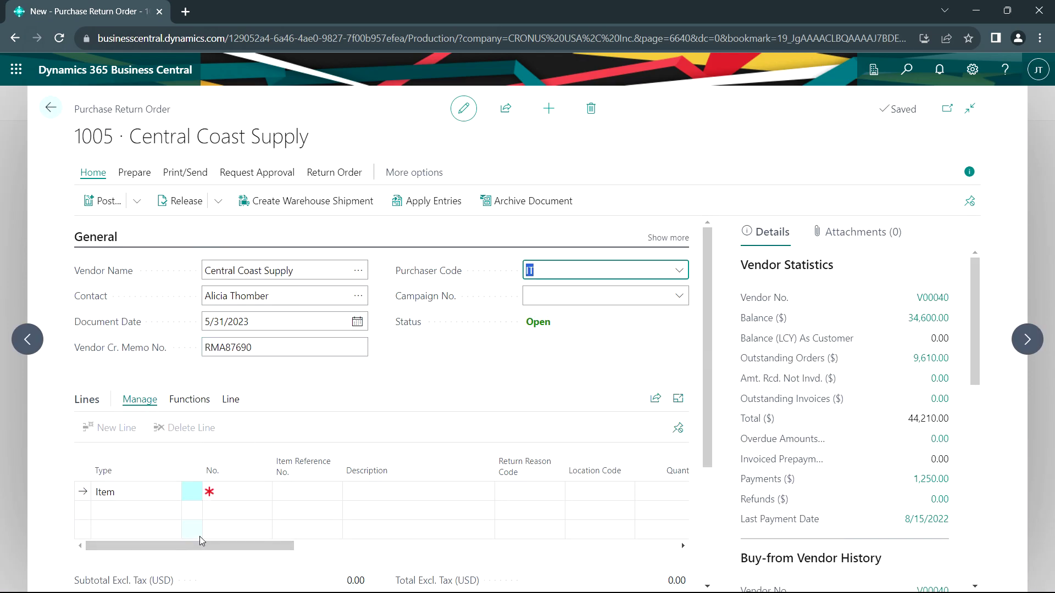
click(251, 492)
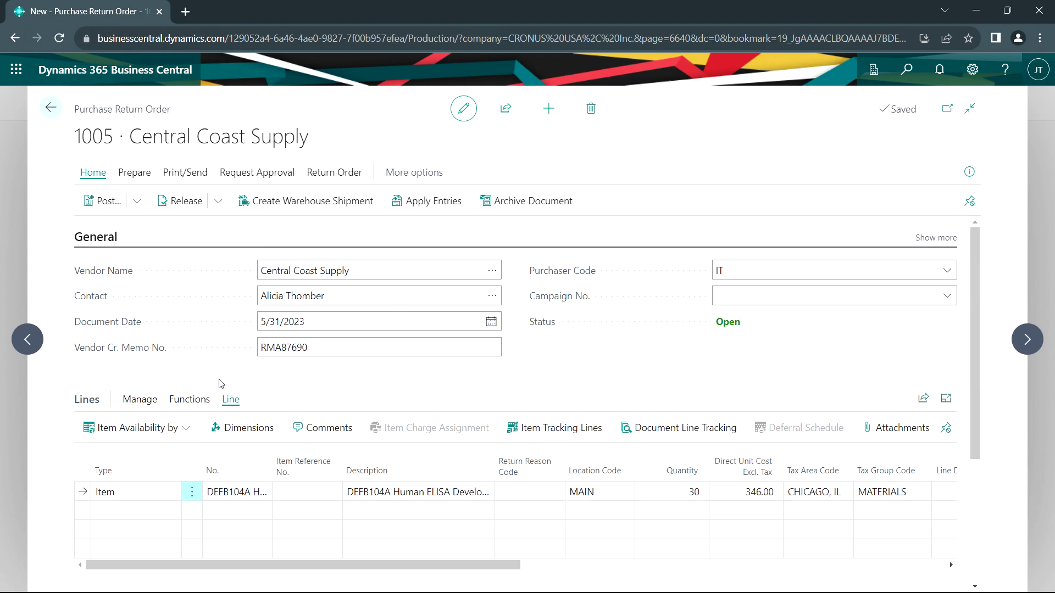
Check the return line's tracking shows lot JUN2023-003, and switch that lot's Blocked setting off.
click(227, 400)
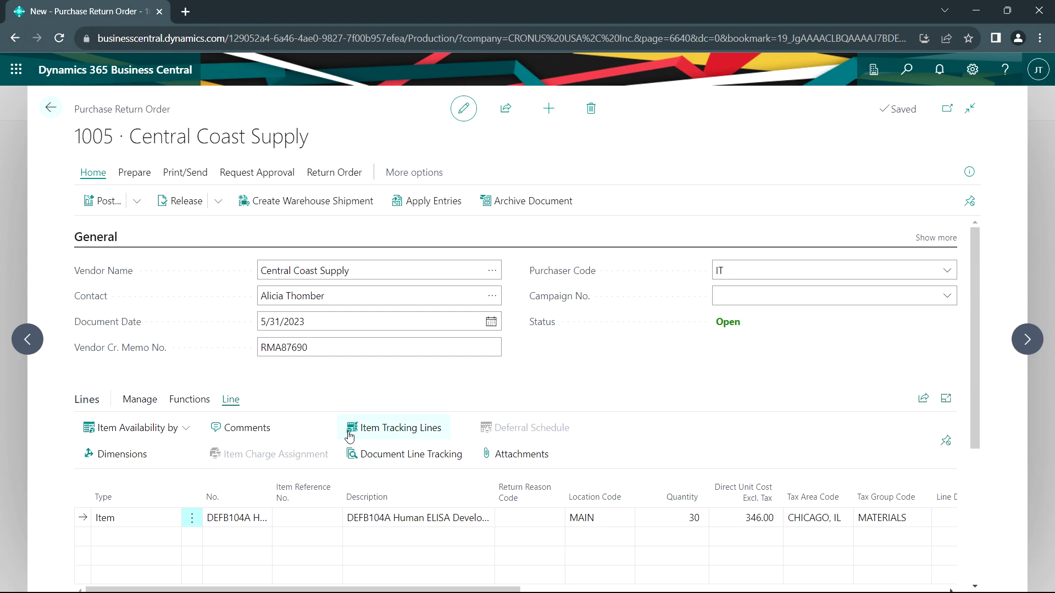
click(373, 432)
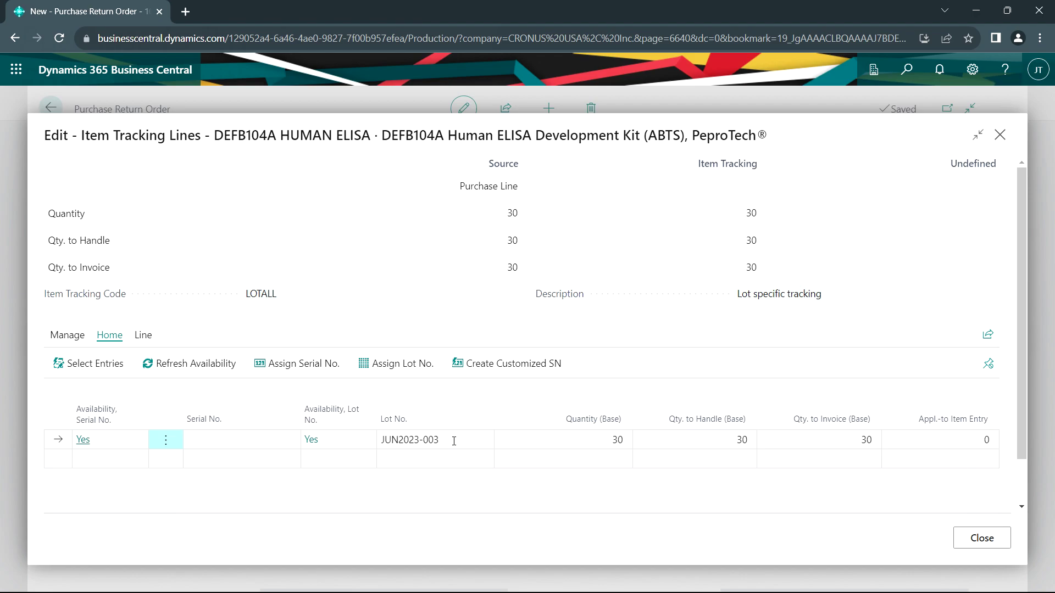
click(143, 335)
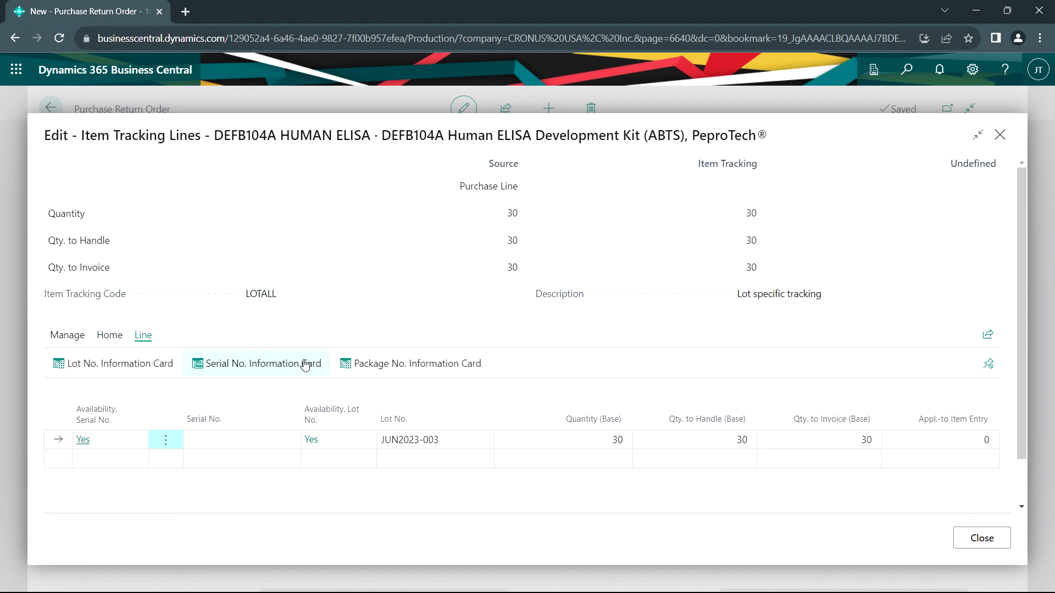
click(139, 367)
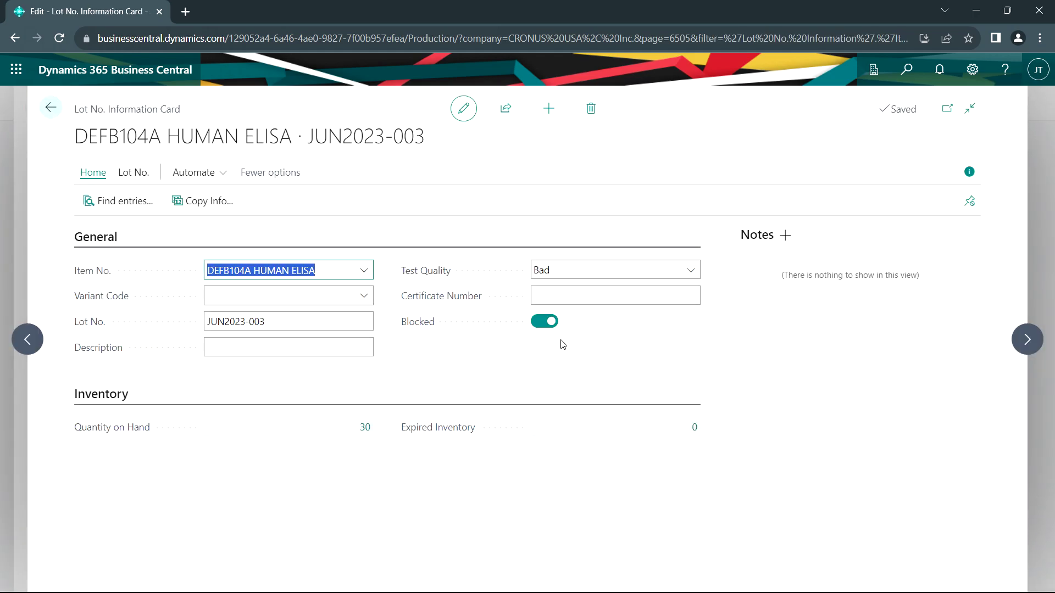
click(538, 323)
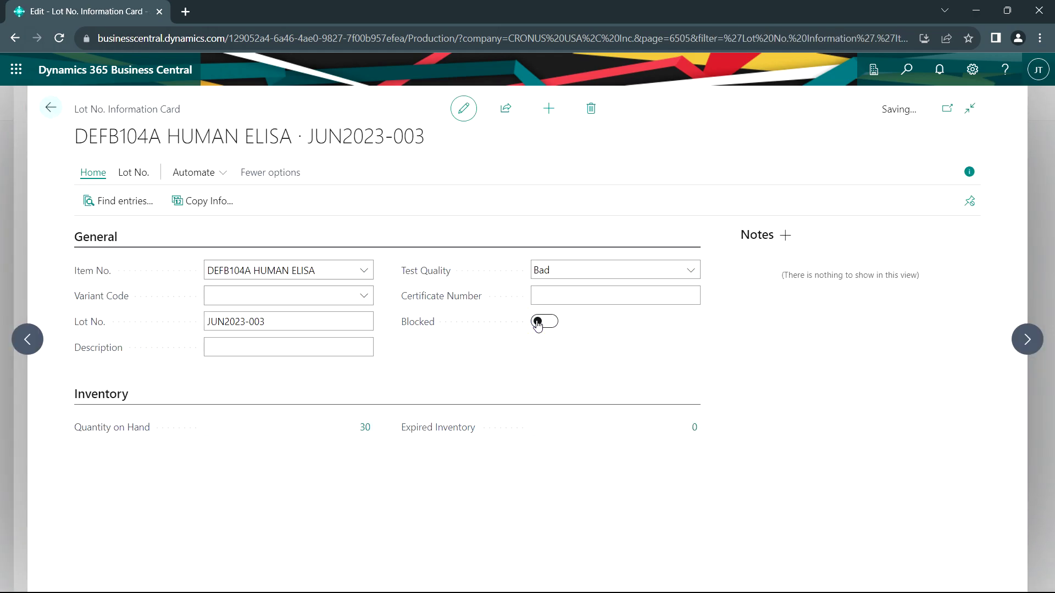
click(51, 109)
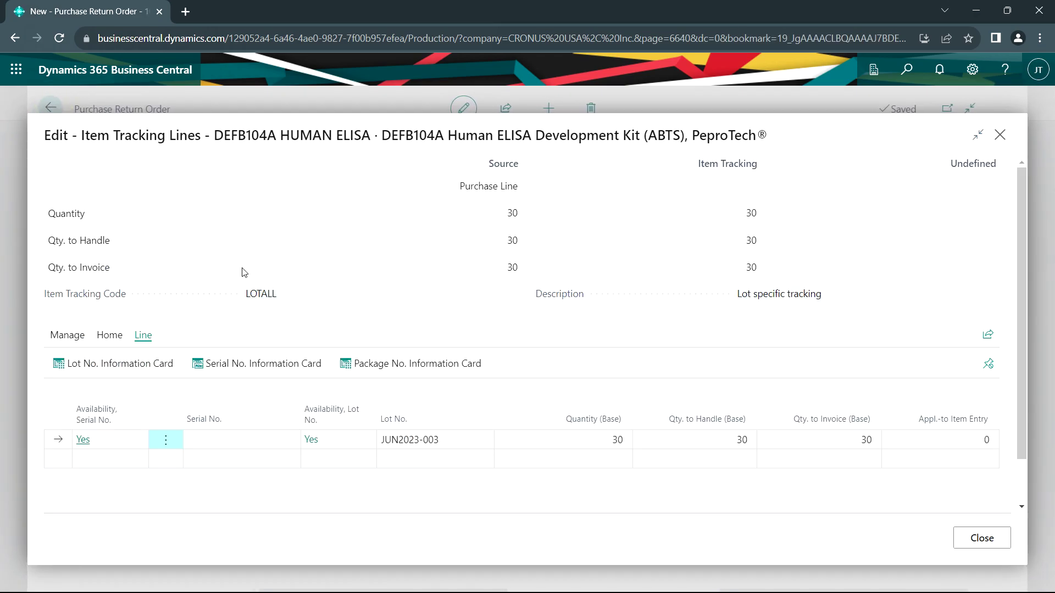
click(976, 539)
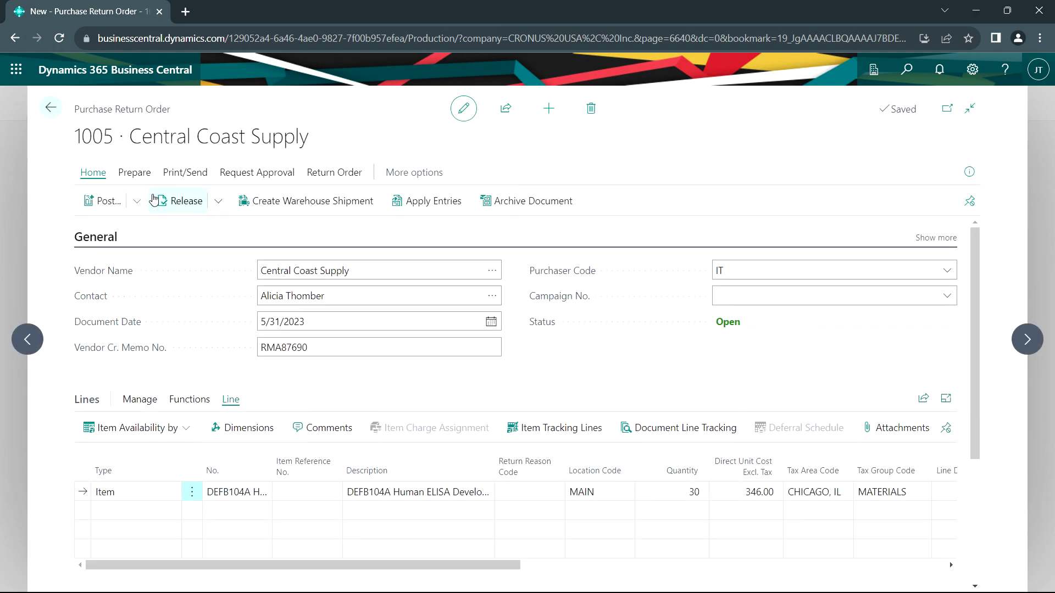
Post return order 1005 with the Ship option.
click(90, 201)
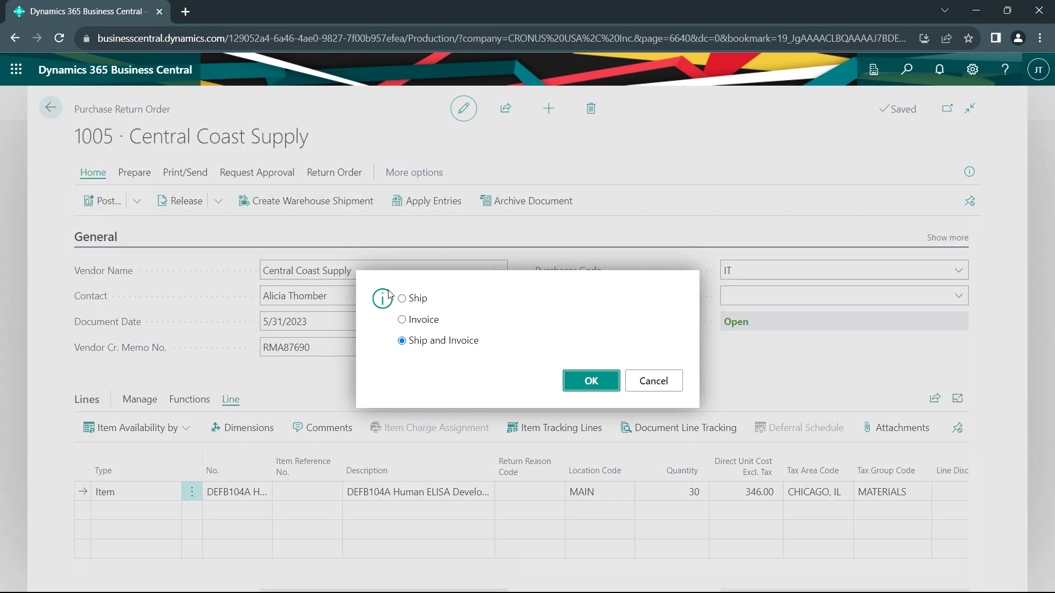
click(402, 298)
click(588, 380)
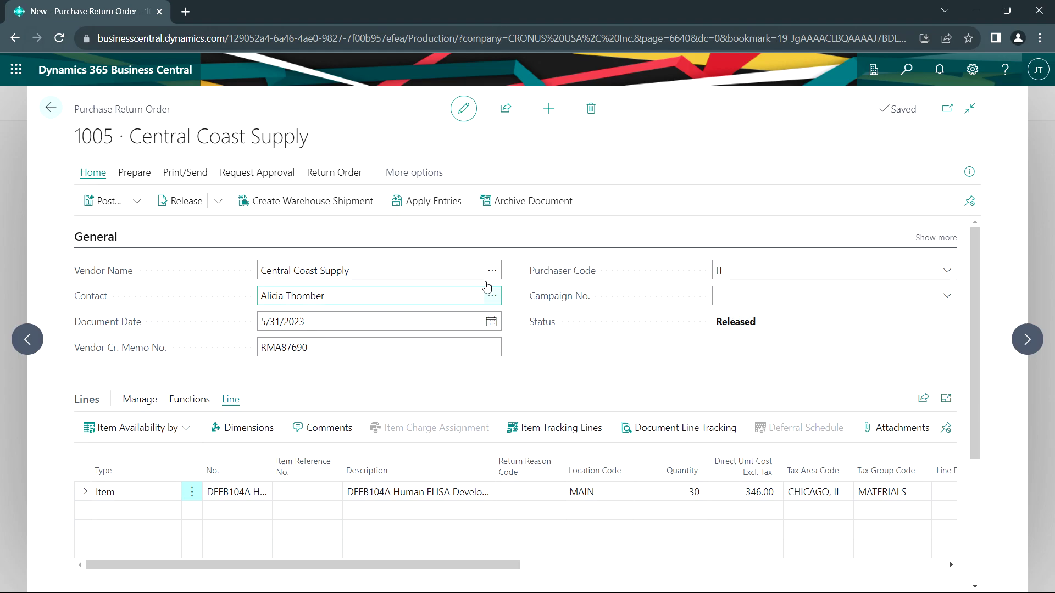
Apply return order 1005 against Central Coast Supply invoice 108277 for order 106054.
click(414, 203)
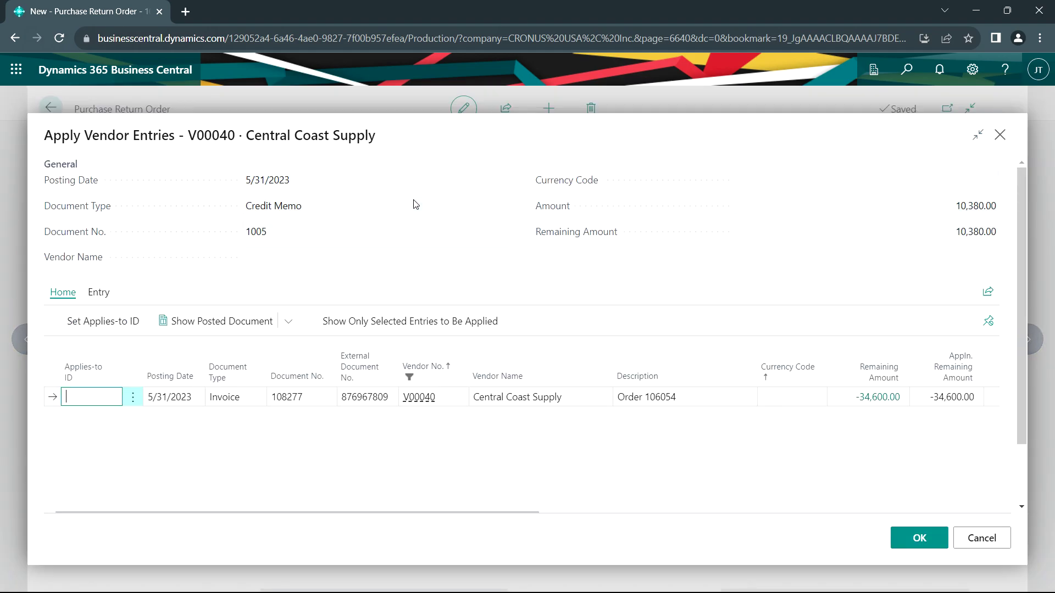
click(121, 325)
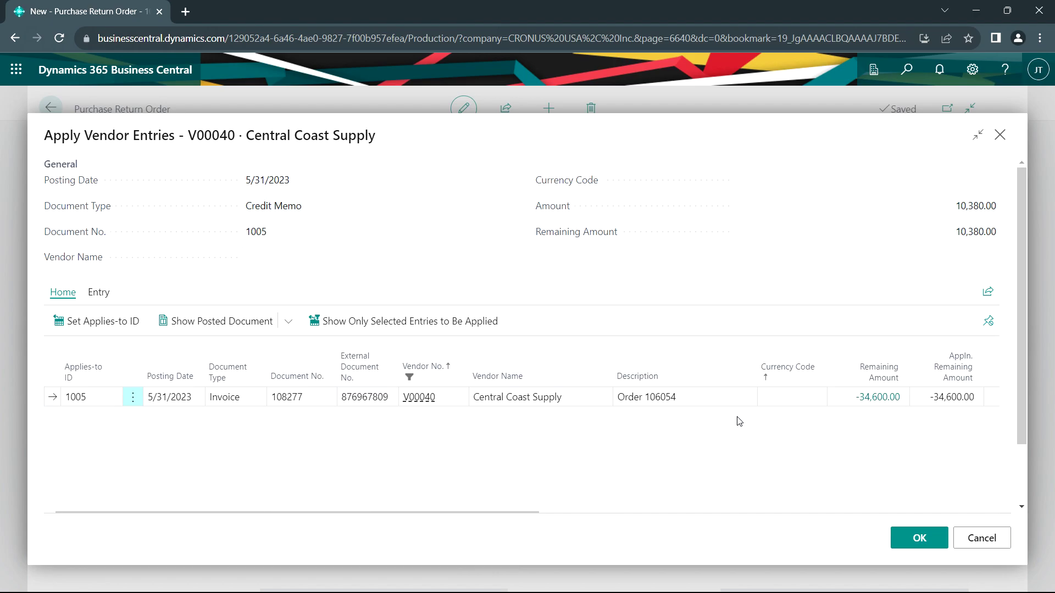
click(915, 539)
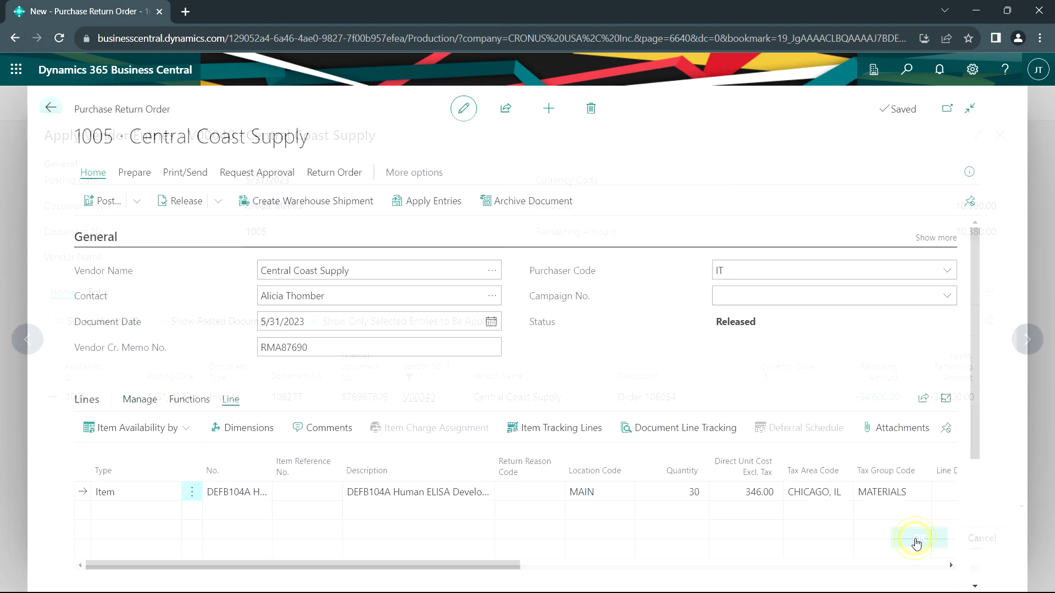